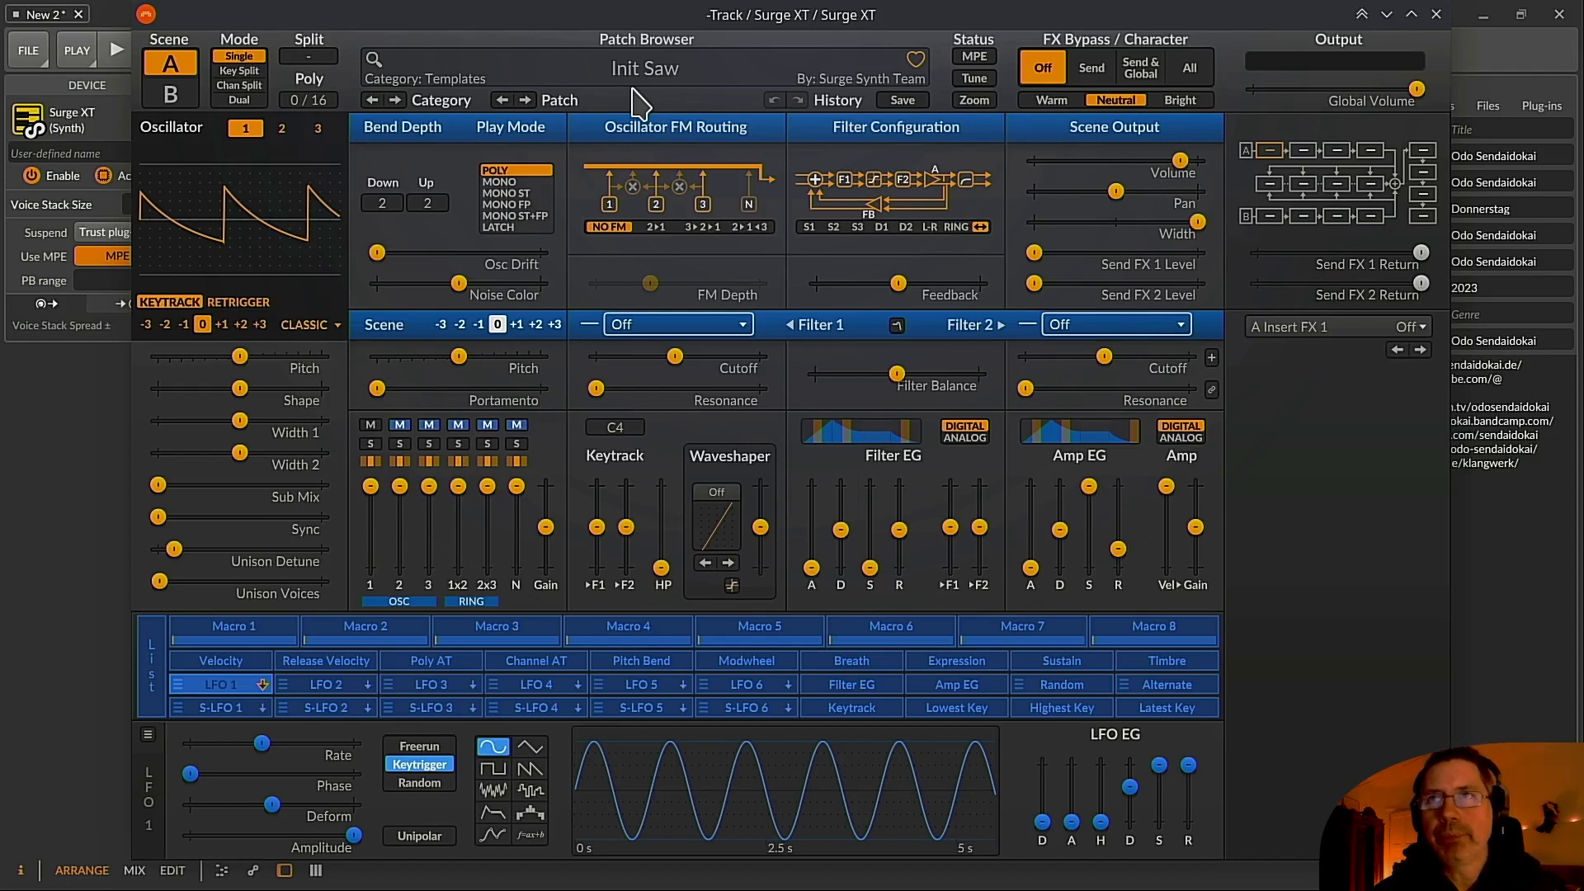
Set Filter 1 to the Lowpass 24 dB type and lower its cutoff very slightly
{"action": "left_click", "coordinate": [705, 324]}
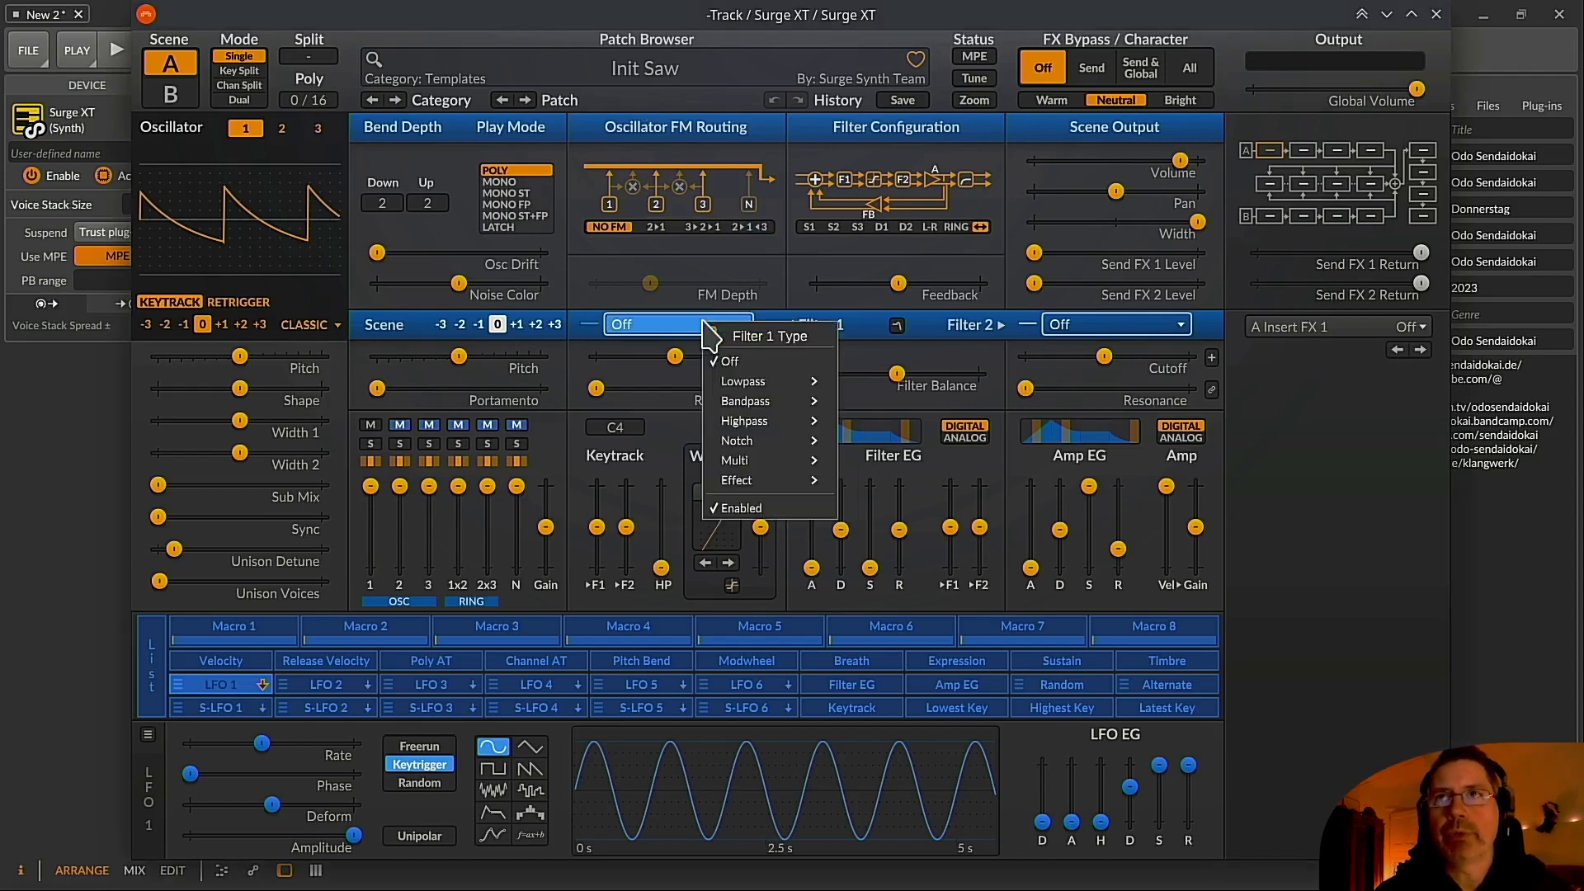
{"action": "mouse_move", "coordinate": [789, 380]}
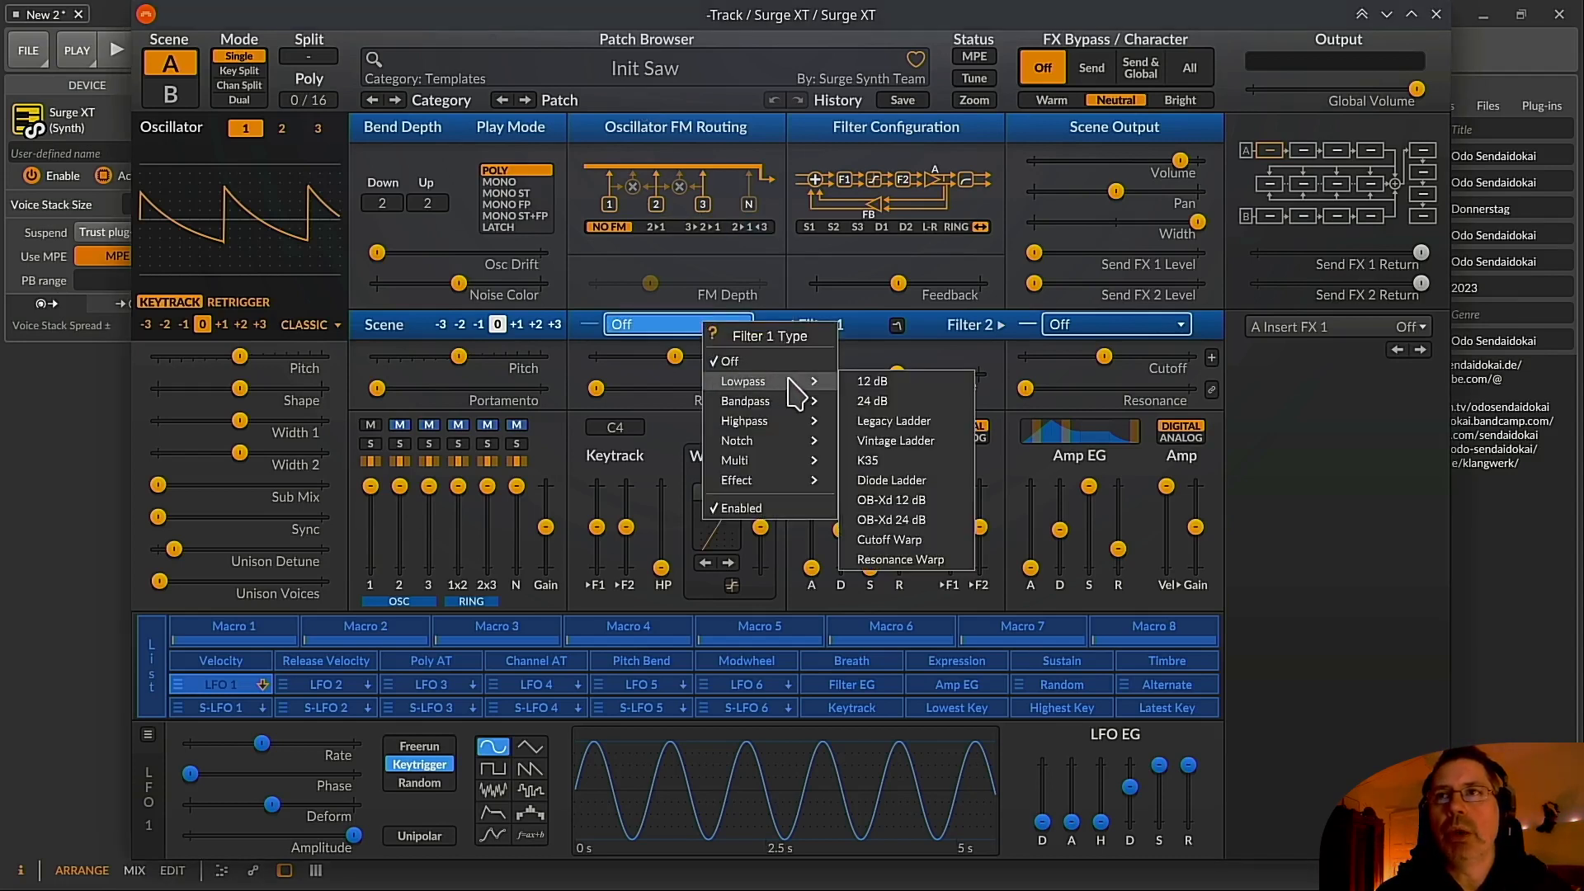
{"action": "left_click", "coordinate": [916, 399]}
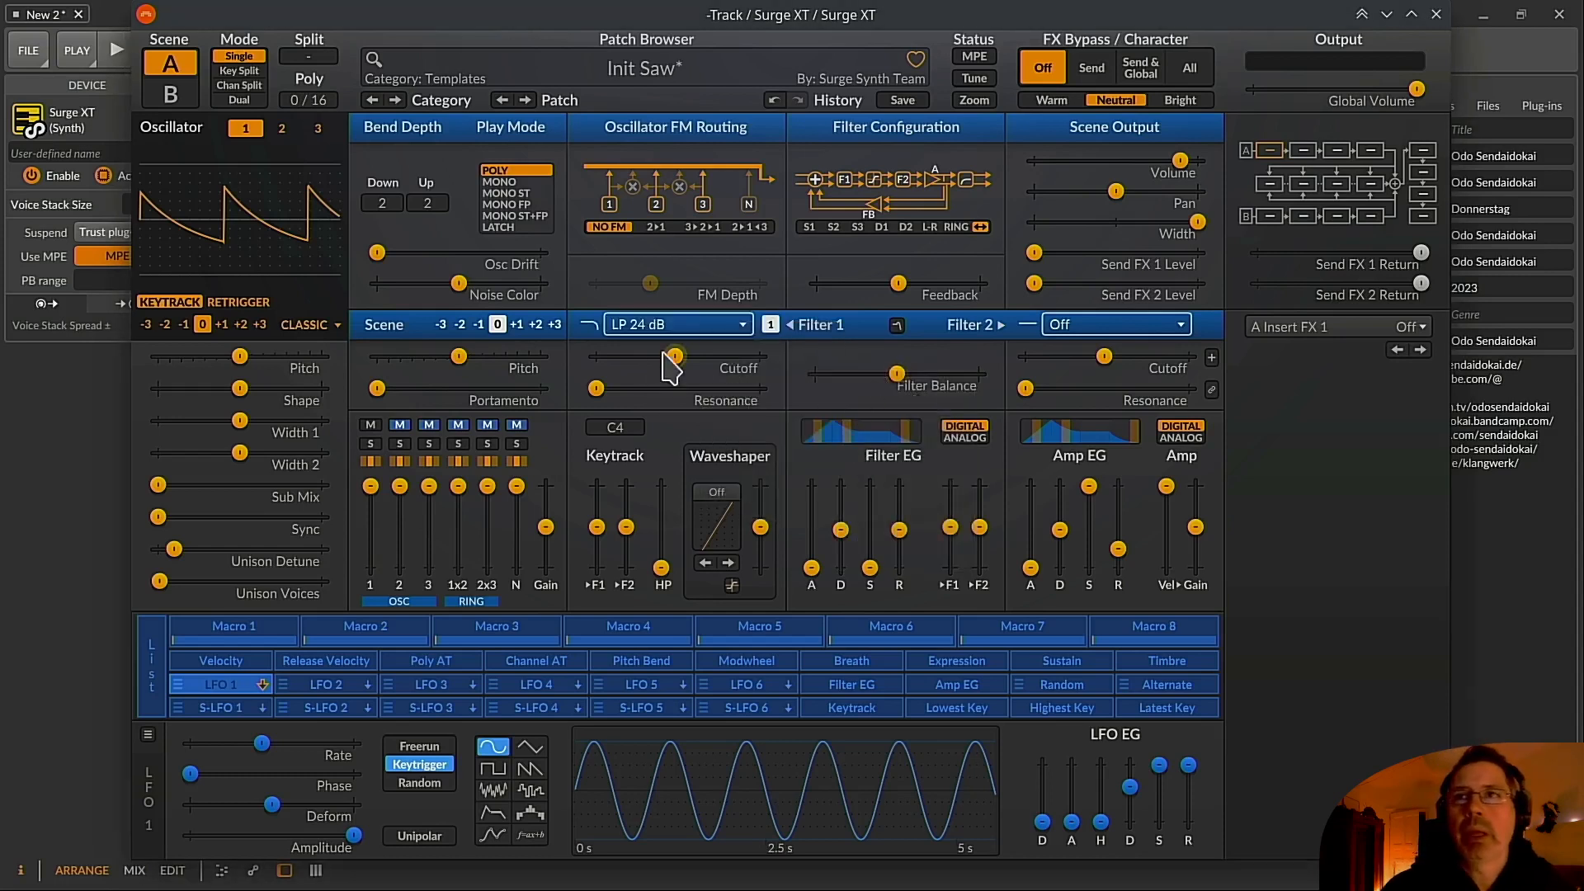
{"action": "mouse_move", "coordinate": [656, 358]}
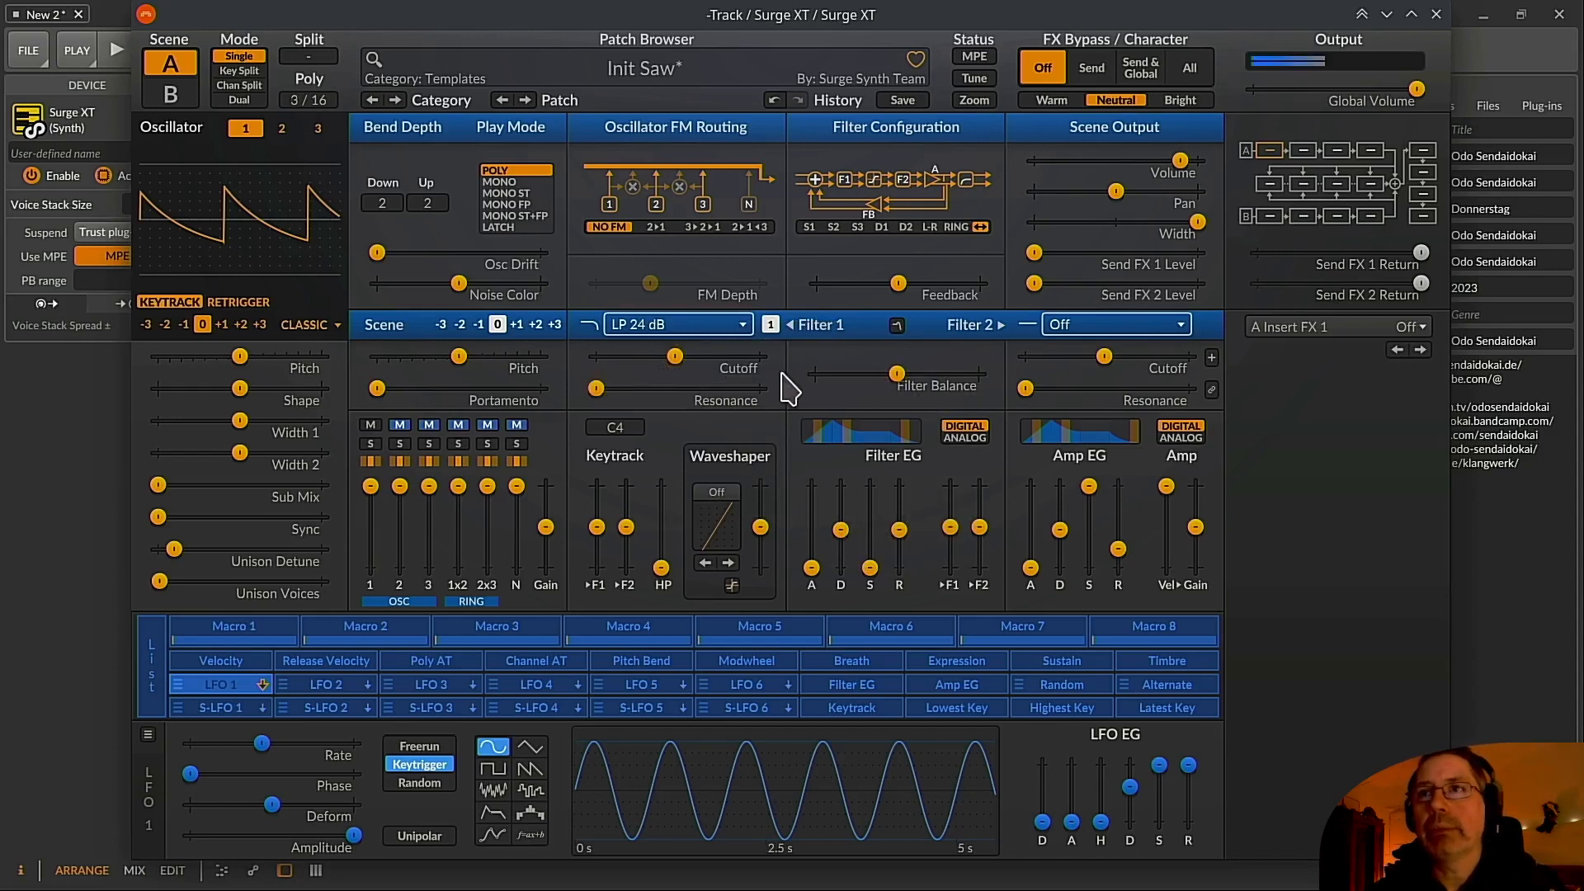
{"action": "mouse_move", "coordinate": [674, 356]}
{"action": "left_mouse_down"}
{"action": "mouse_move", "coordinate": [651, 355]}
{"action": "mouse_move", "coordinate": [674, 357]}
{"action": "left_mouse_up"}
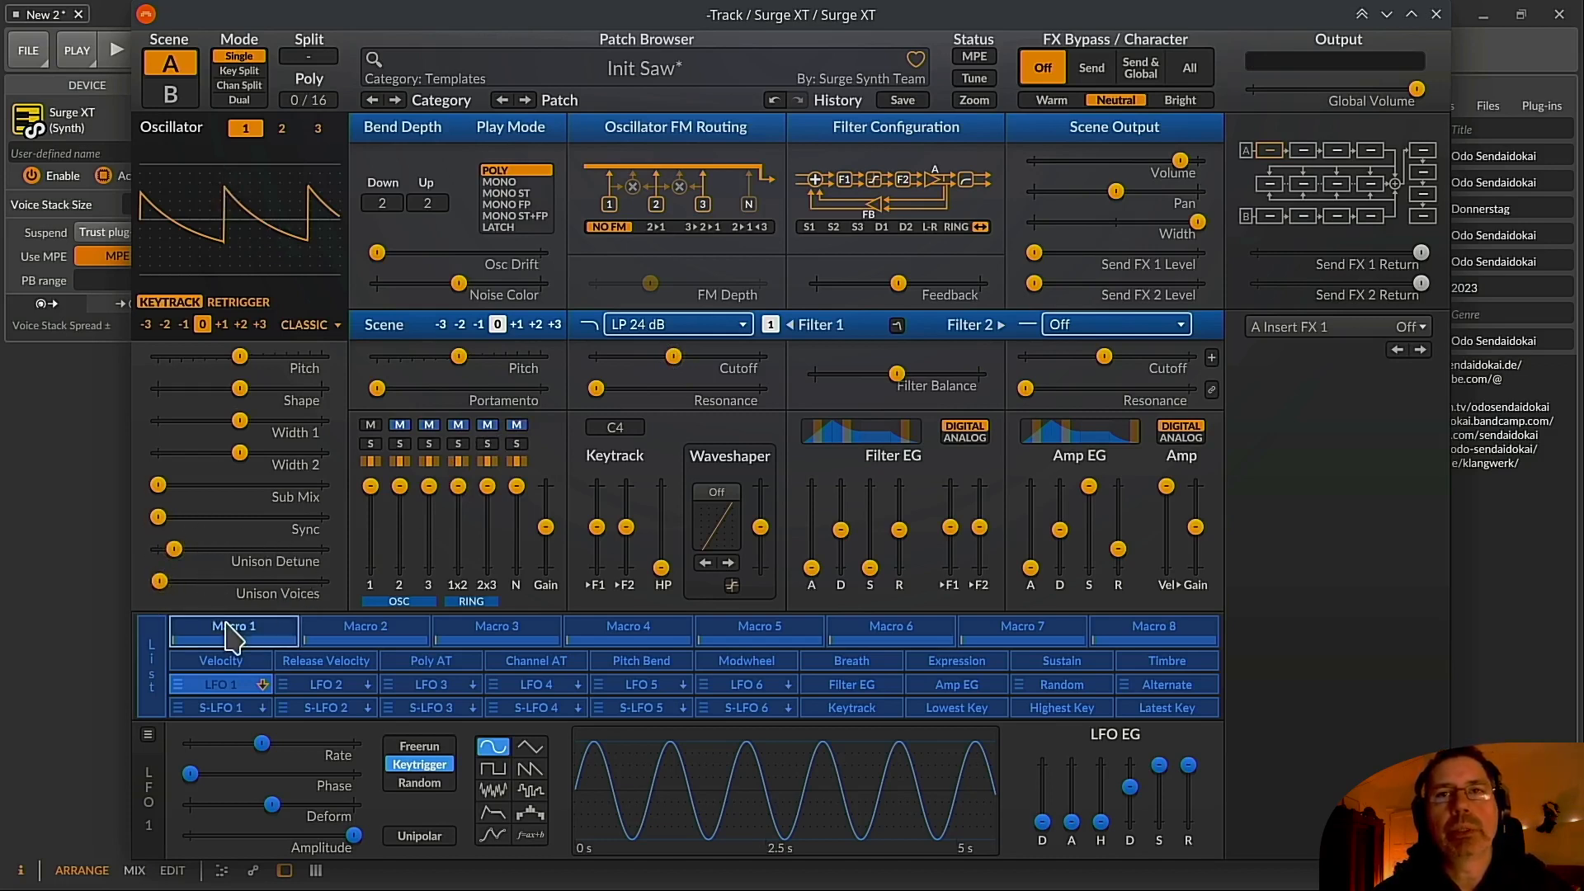
Set oscillator 1's unison to 5 voices and slightly increase its unison detune
{"action": "left_click_drag", "start_coordinate": [160, 580], "coordinate": [202, 579]}
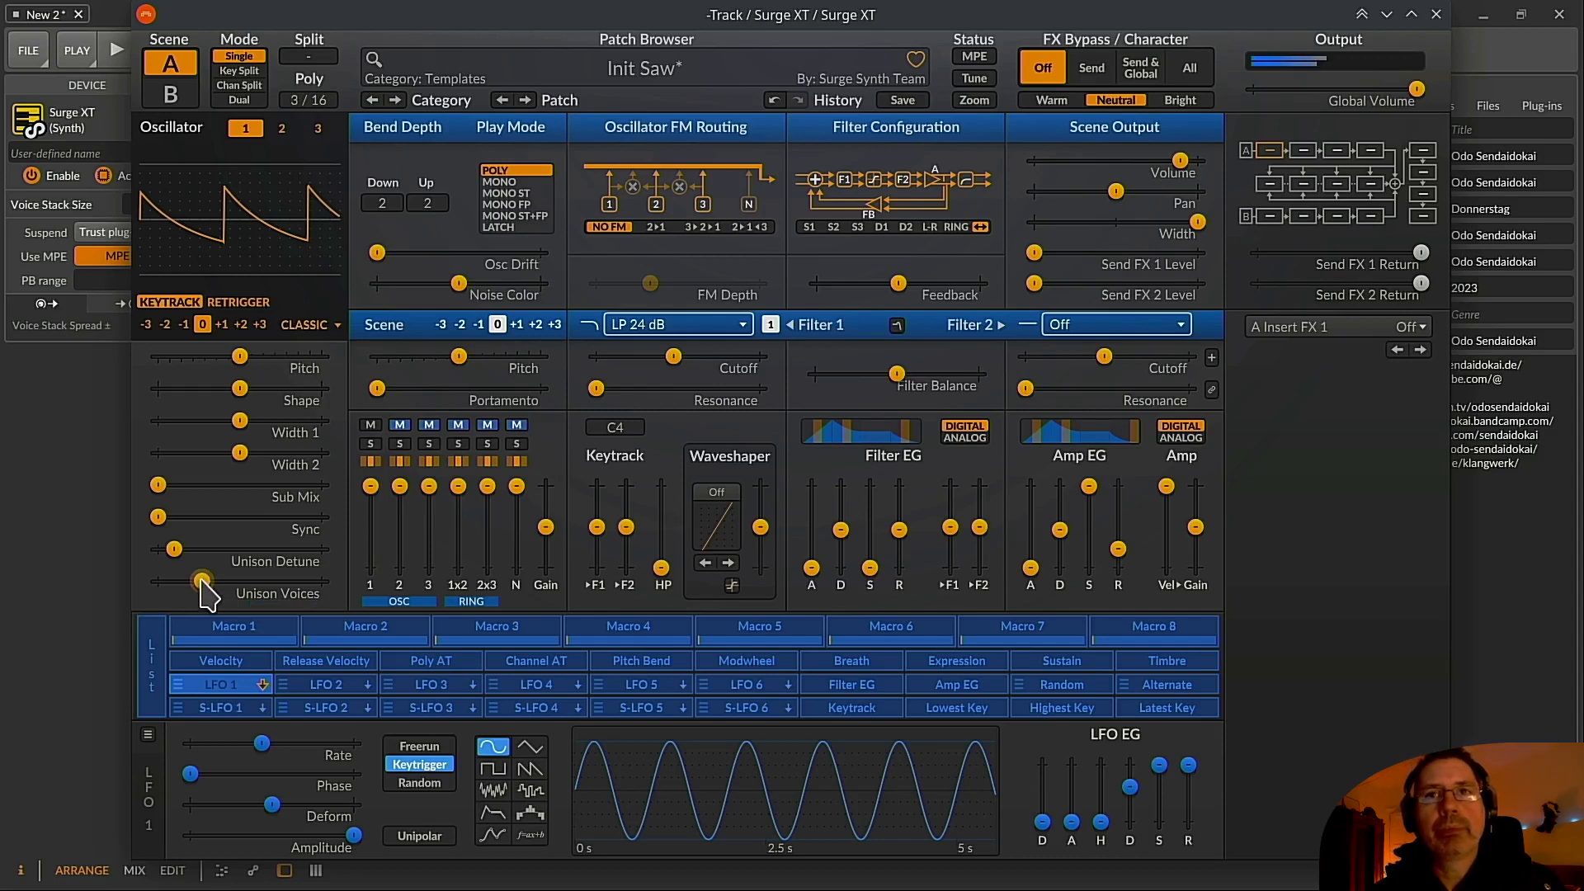
{"action": "mouse_move", "coordinate": [201, 580]}
{"action": "mouse_move", "coordinate": [202, 581]}
{"action": "left_mouse_down"}
{"action": "mouse_move", "coordinate": [159, 582]}
{"action": "mouse_move", "coordinate": [199, 570]}
{"action": "left_mouse_up"}
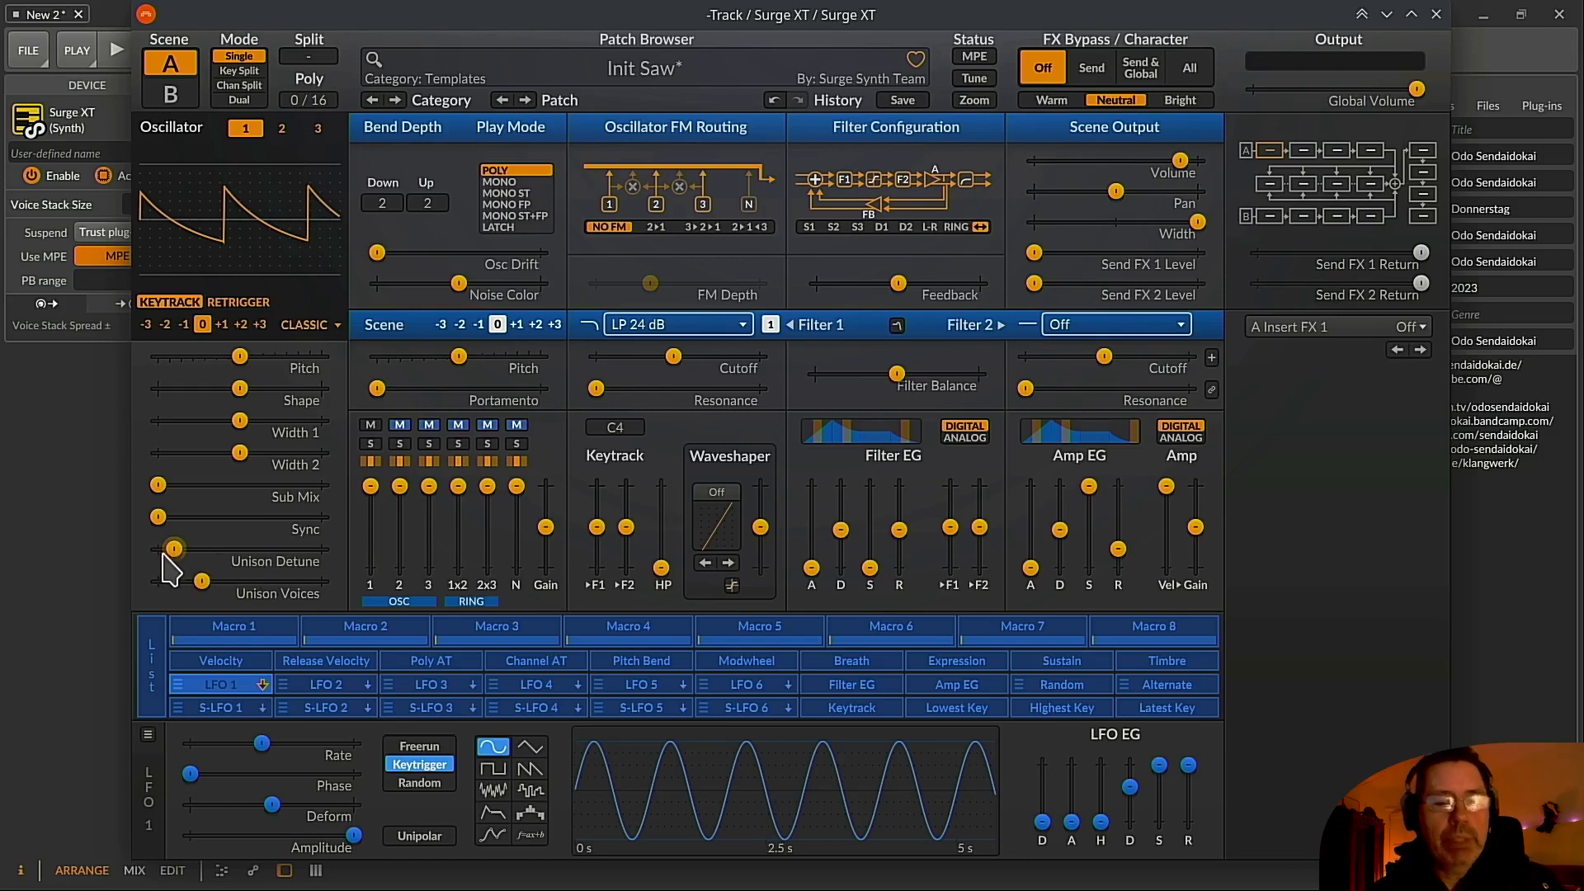
{"action": "mouse_move", "coordinate": [180, 568]}
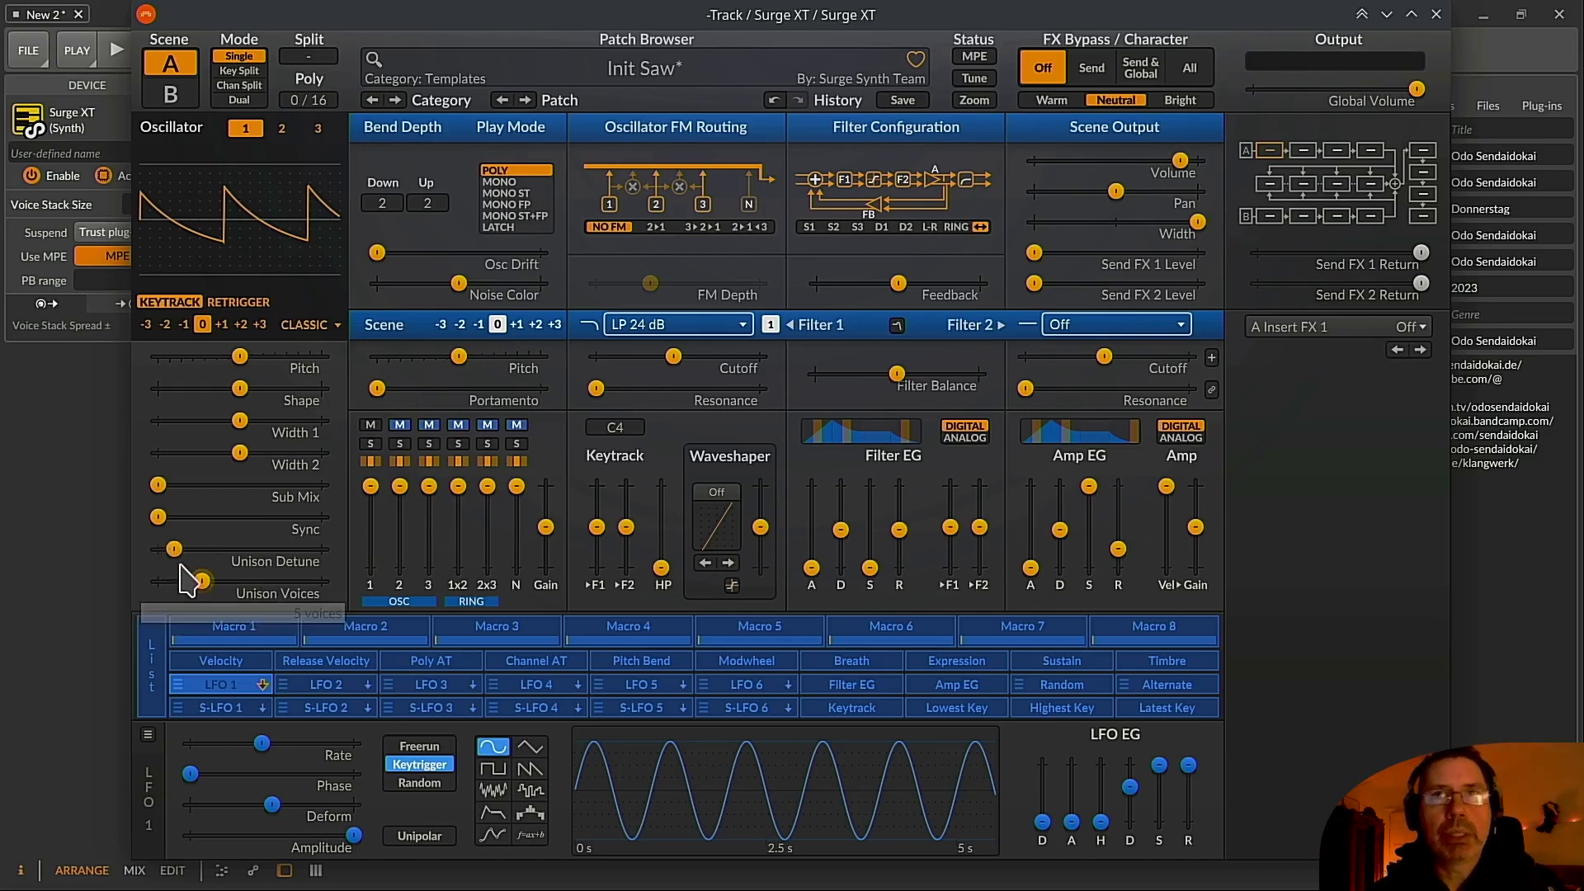
{"action": "left_click_drag", "start_coordinate": [174, 548], "coordinate": [189, 549]}
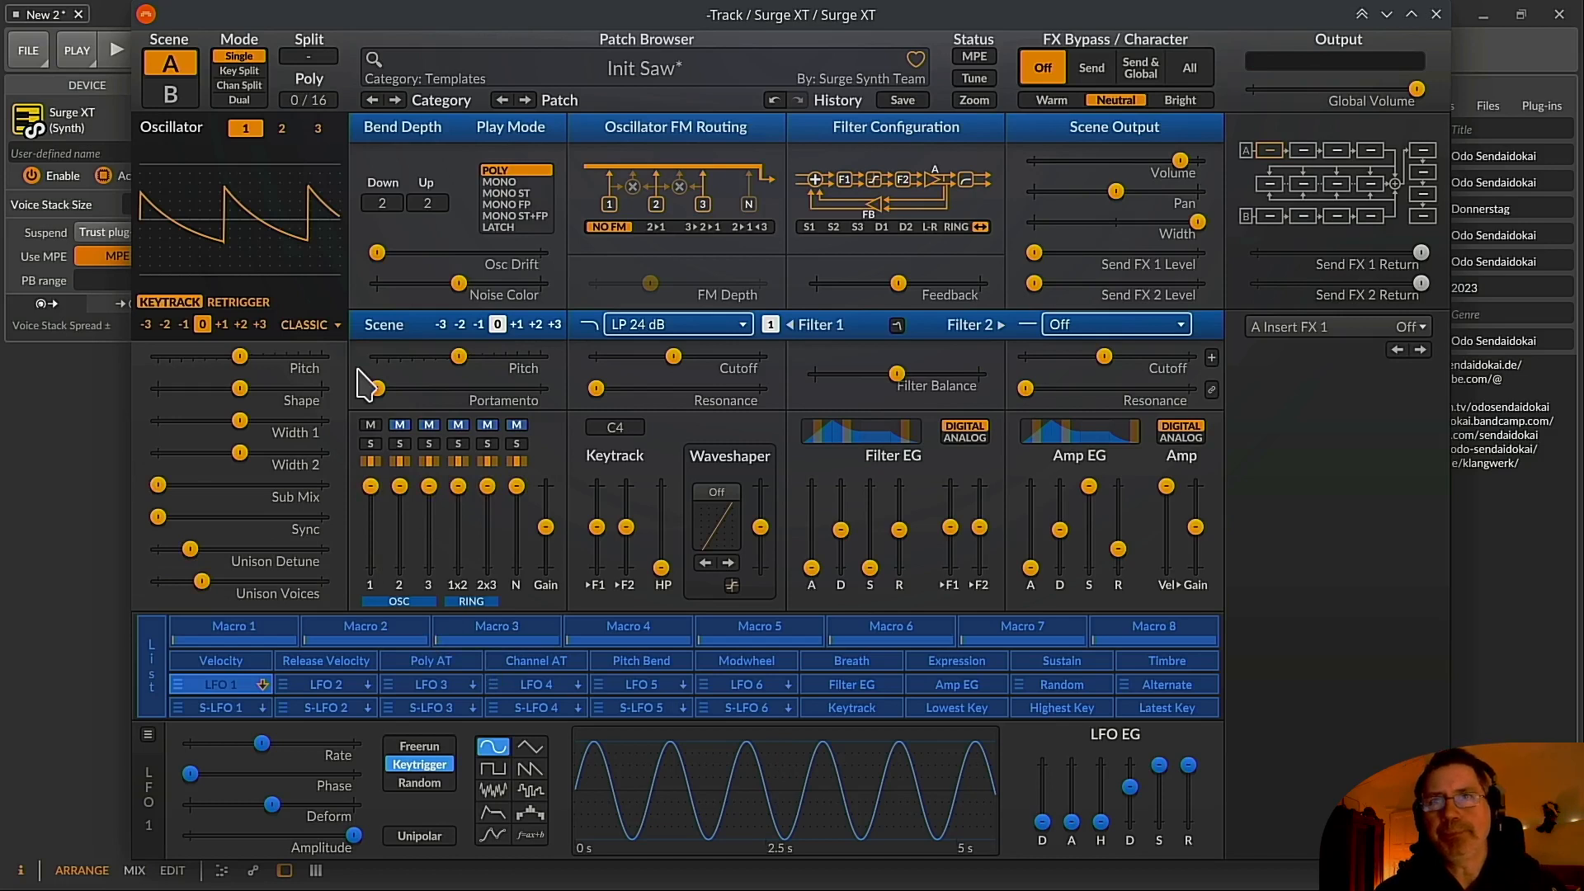
{"action": "mouse_move", "coordinate": [301, 400]}
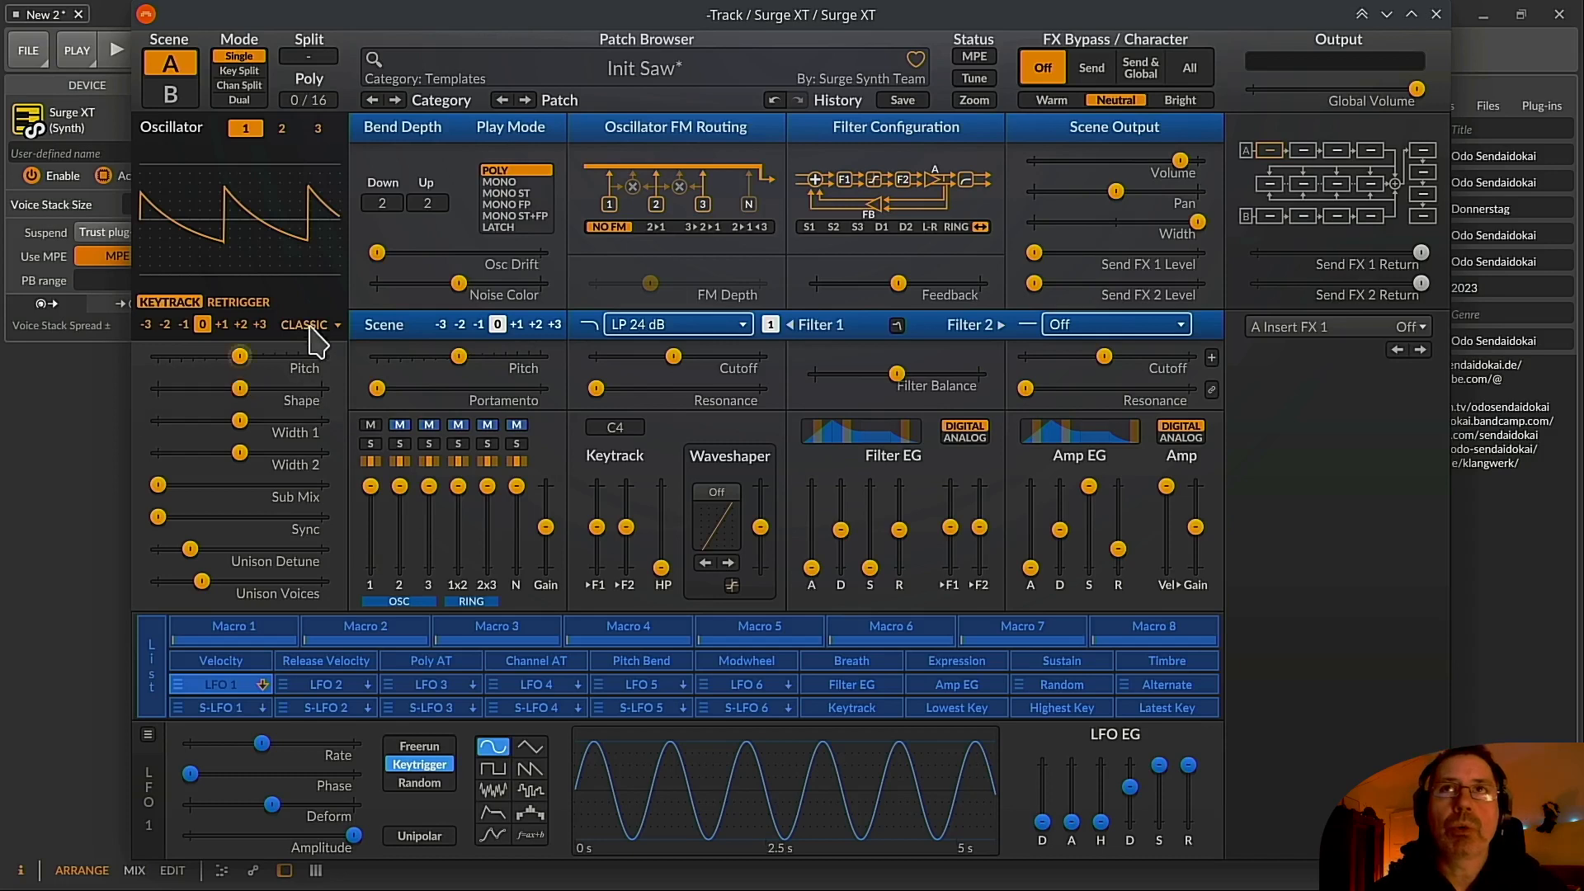
{"action": "mouse_move", "coordinate": [477, 588]}
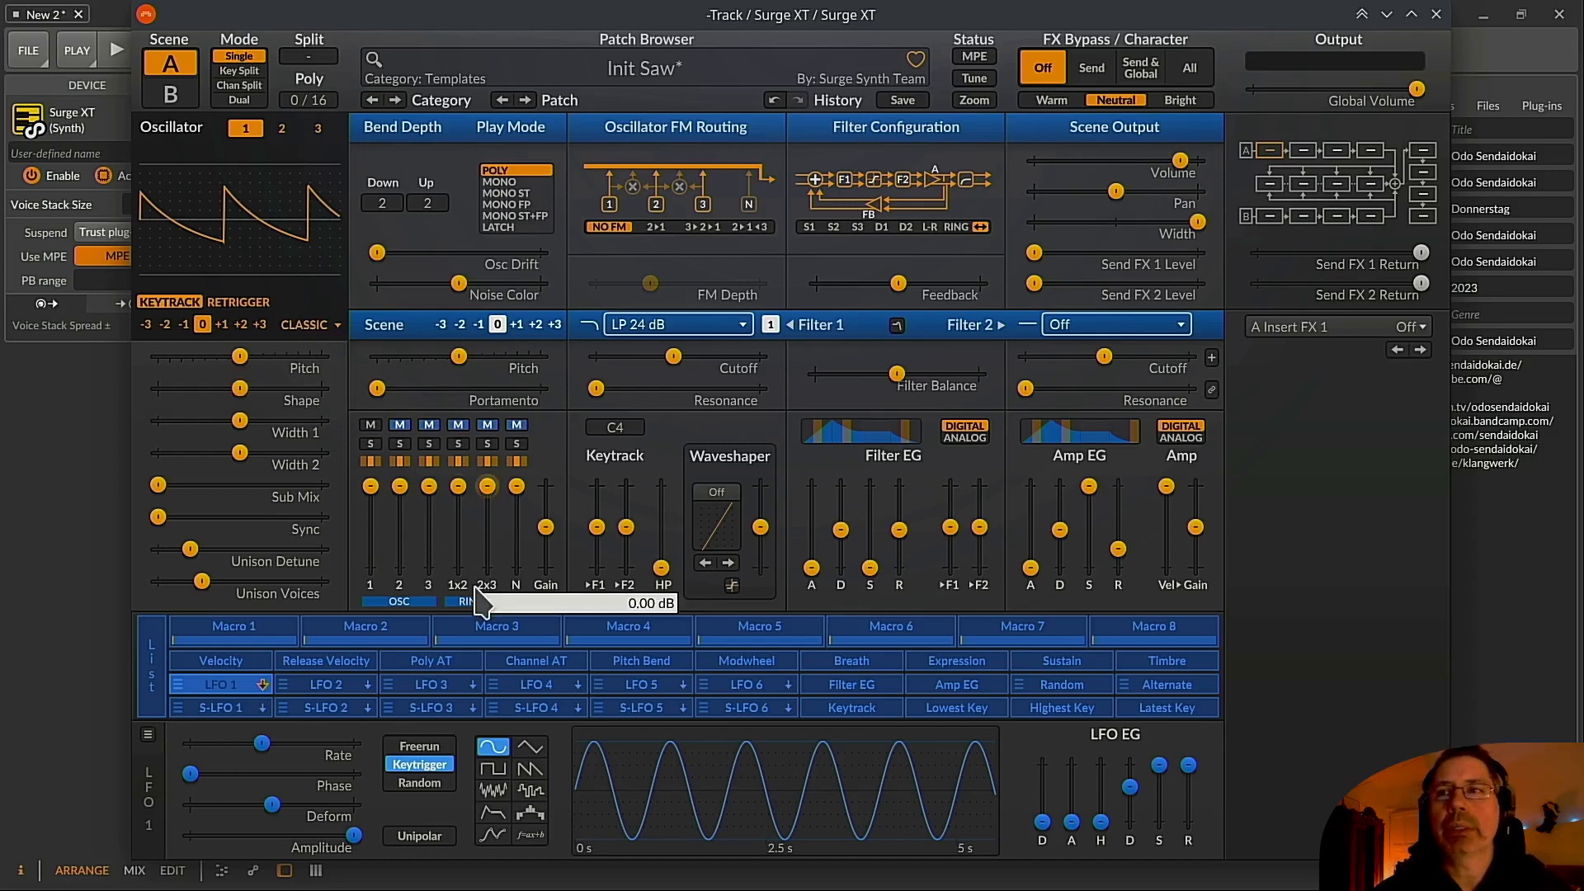
{"action": "left_click", "coordinate": [458, 446]}
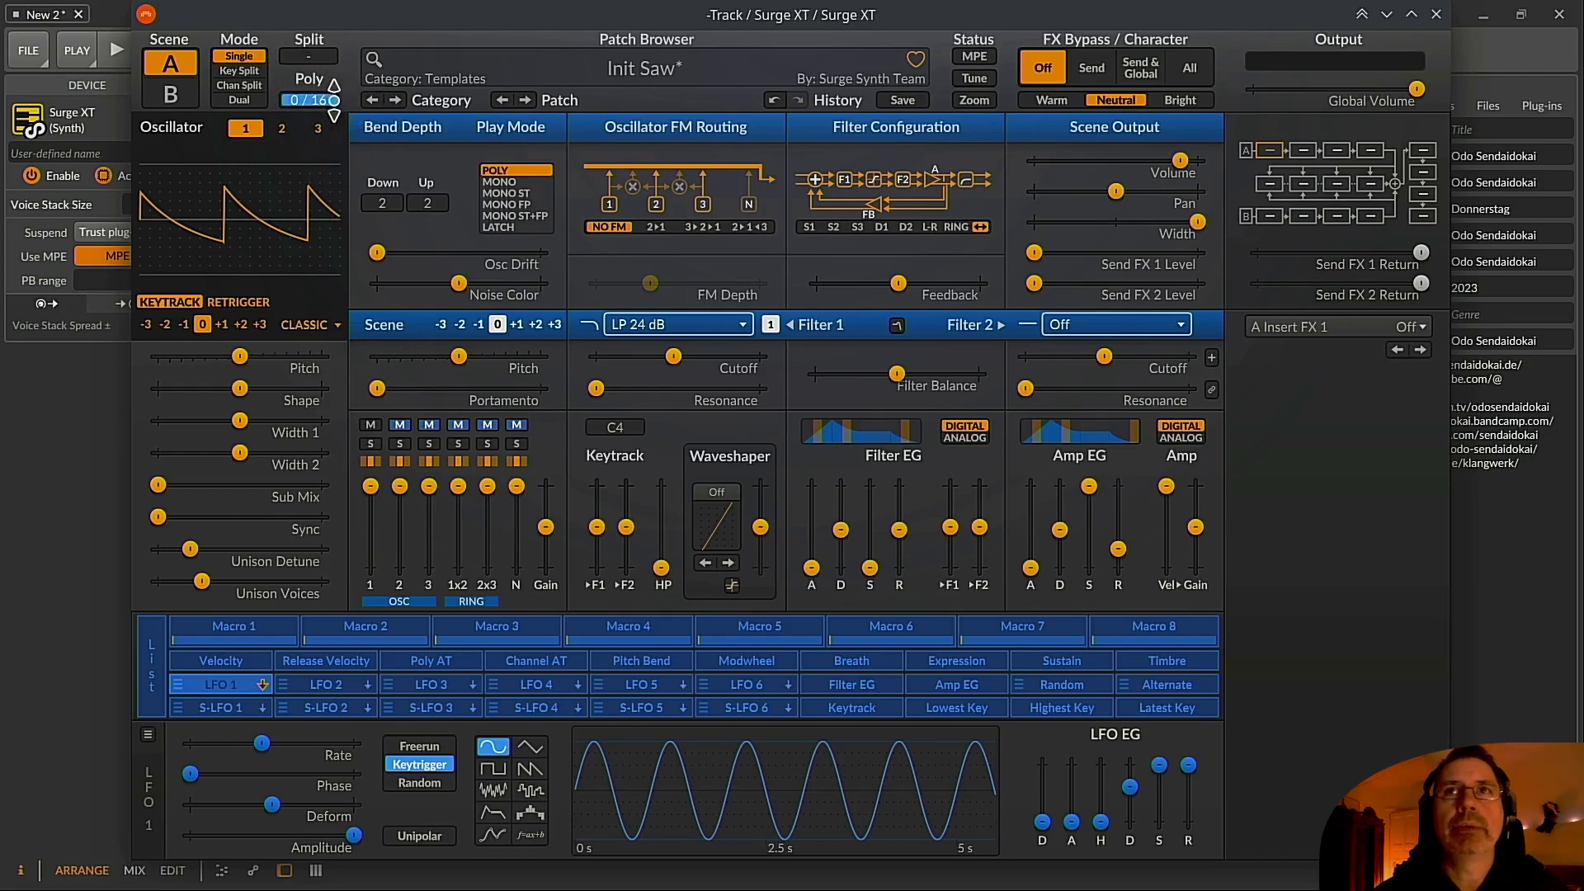
Try polyphony limits of 4 and 30 voices and return the limit to 16
{"action": "left_click_drag", "start_coordinate": [320, 101], "coordinate": [320, 264]}
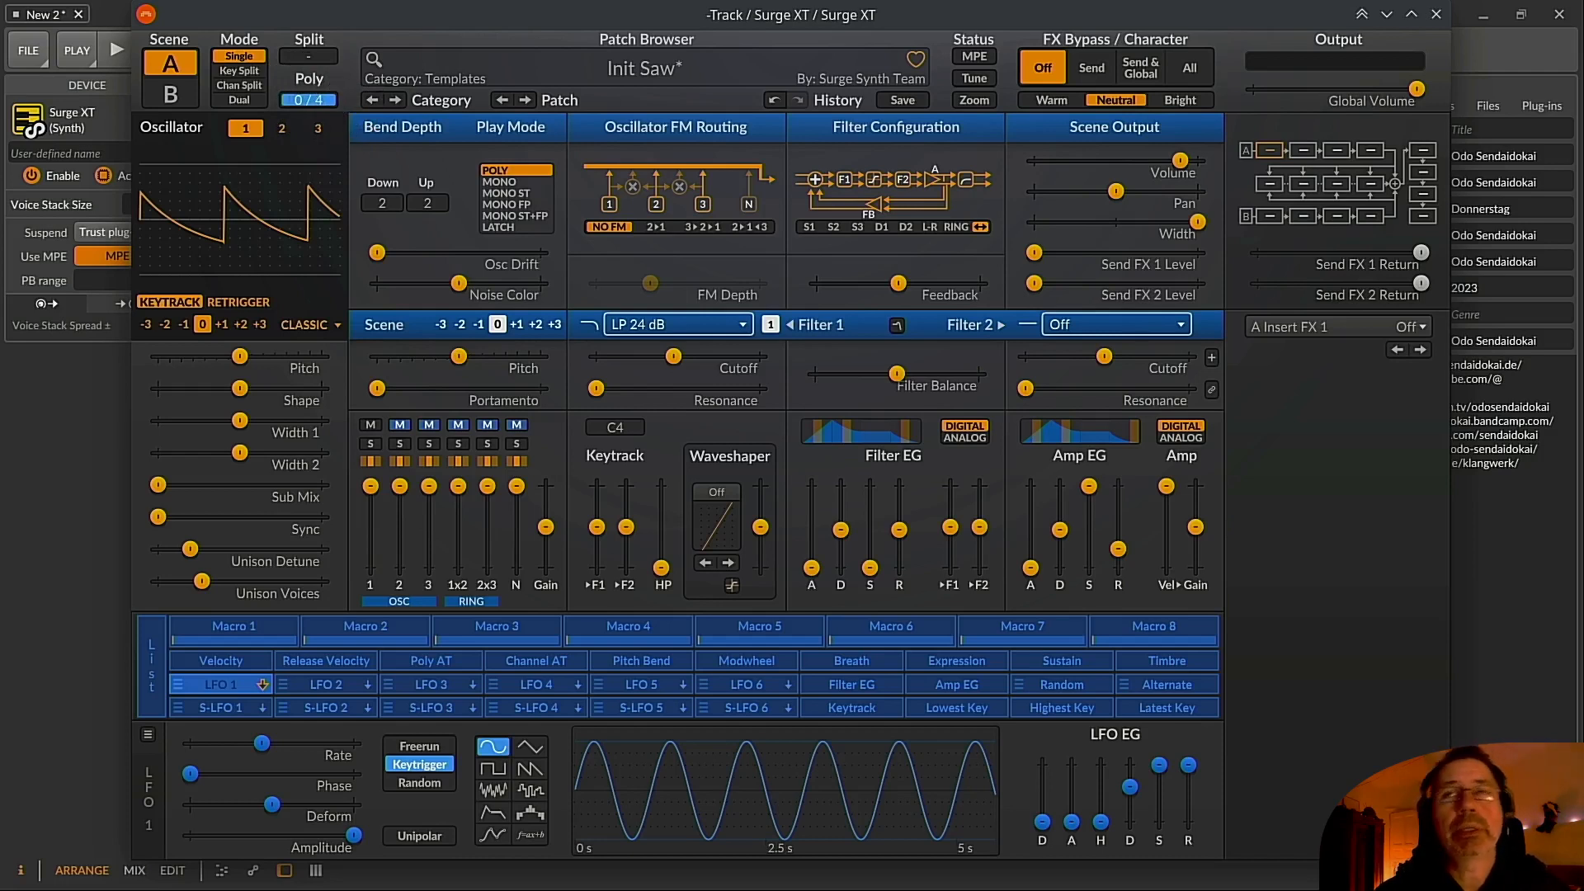
{"action": "left_click_drag", "start_coordinate": [320, 101], "coordinate": [320, 17]}
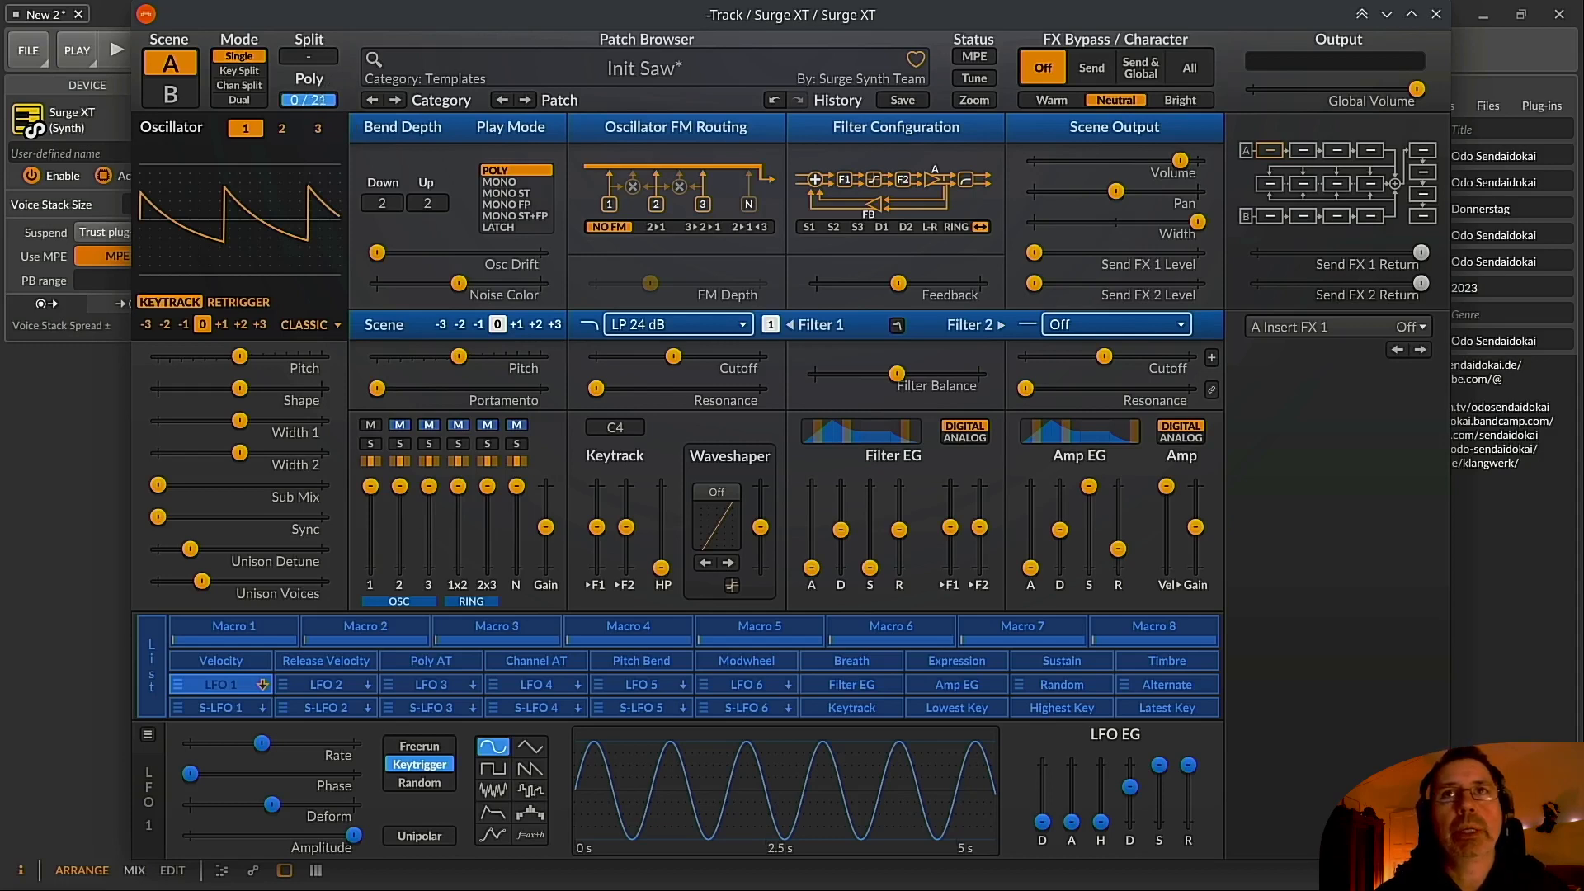
{"action": "left_click_drag", "start_coordinate": [320, 101], "coordinate": [328, 83]}
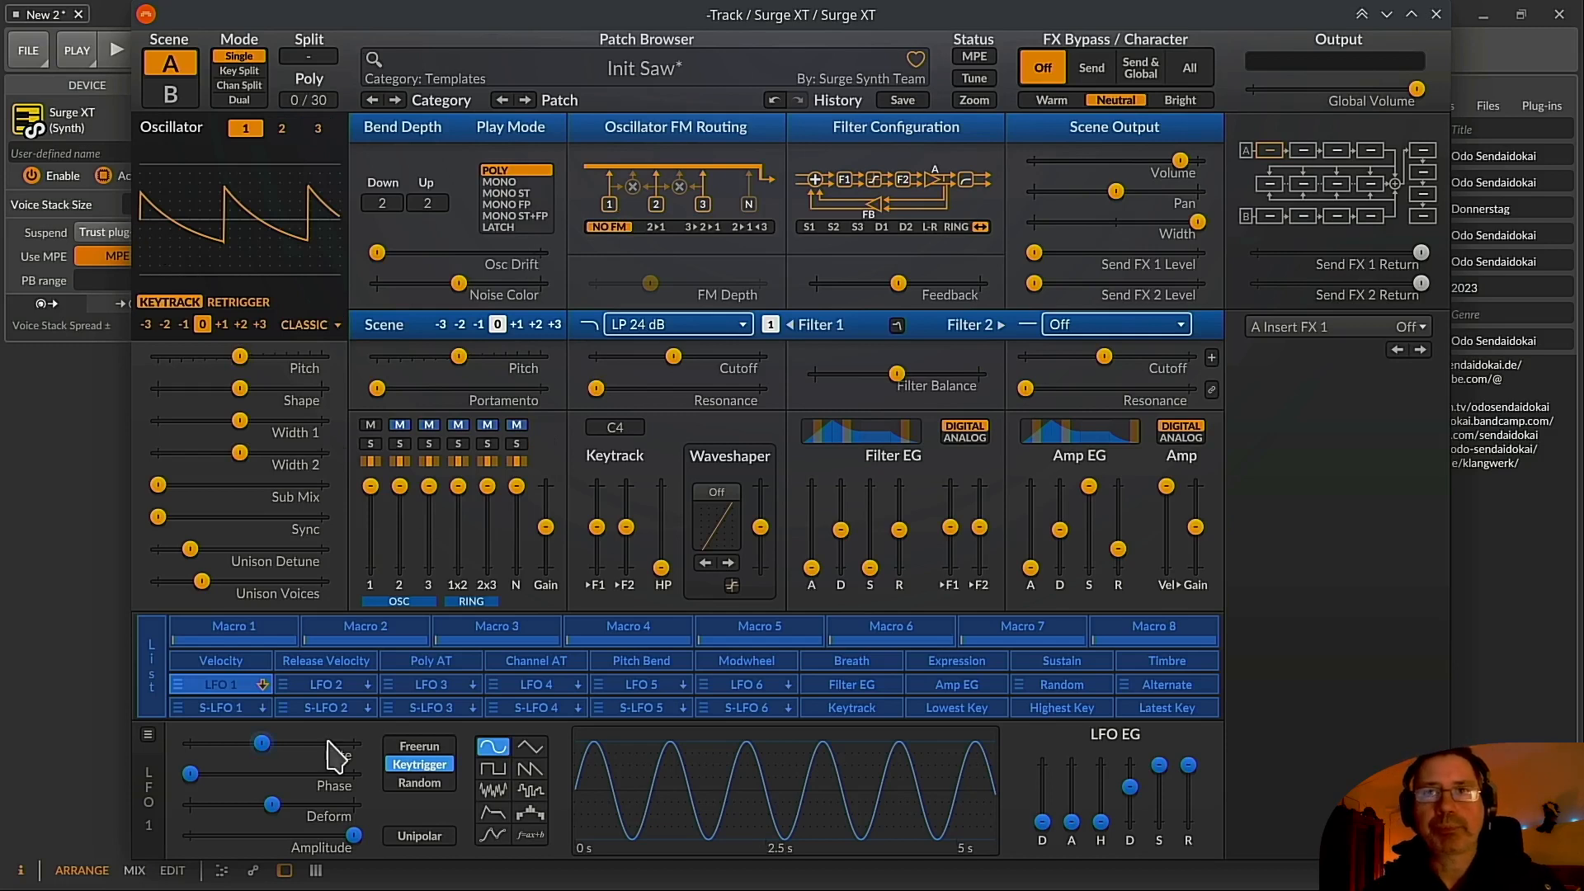
{"action": "mouse_move", "coordinate": [206, 588]}
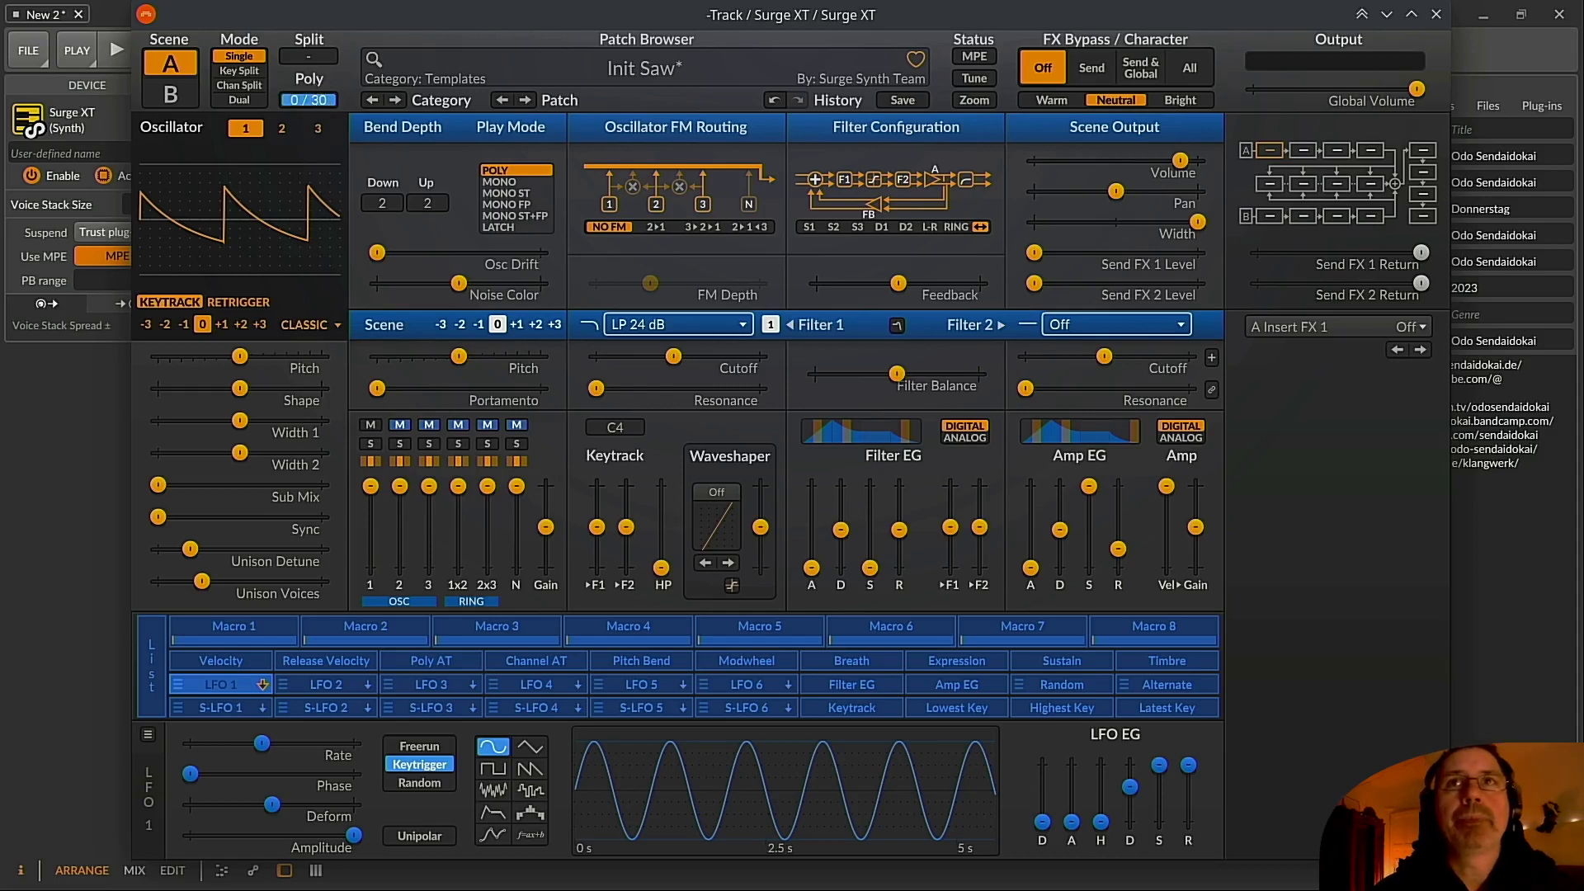
{"action": "left_click_drag", "start_coordinate": [309, 100], "coordinate": [309, 166]}
{"action": "left_click_drag", "start_coordinate": [308, 99], "coordinate": [308, 91]}
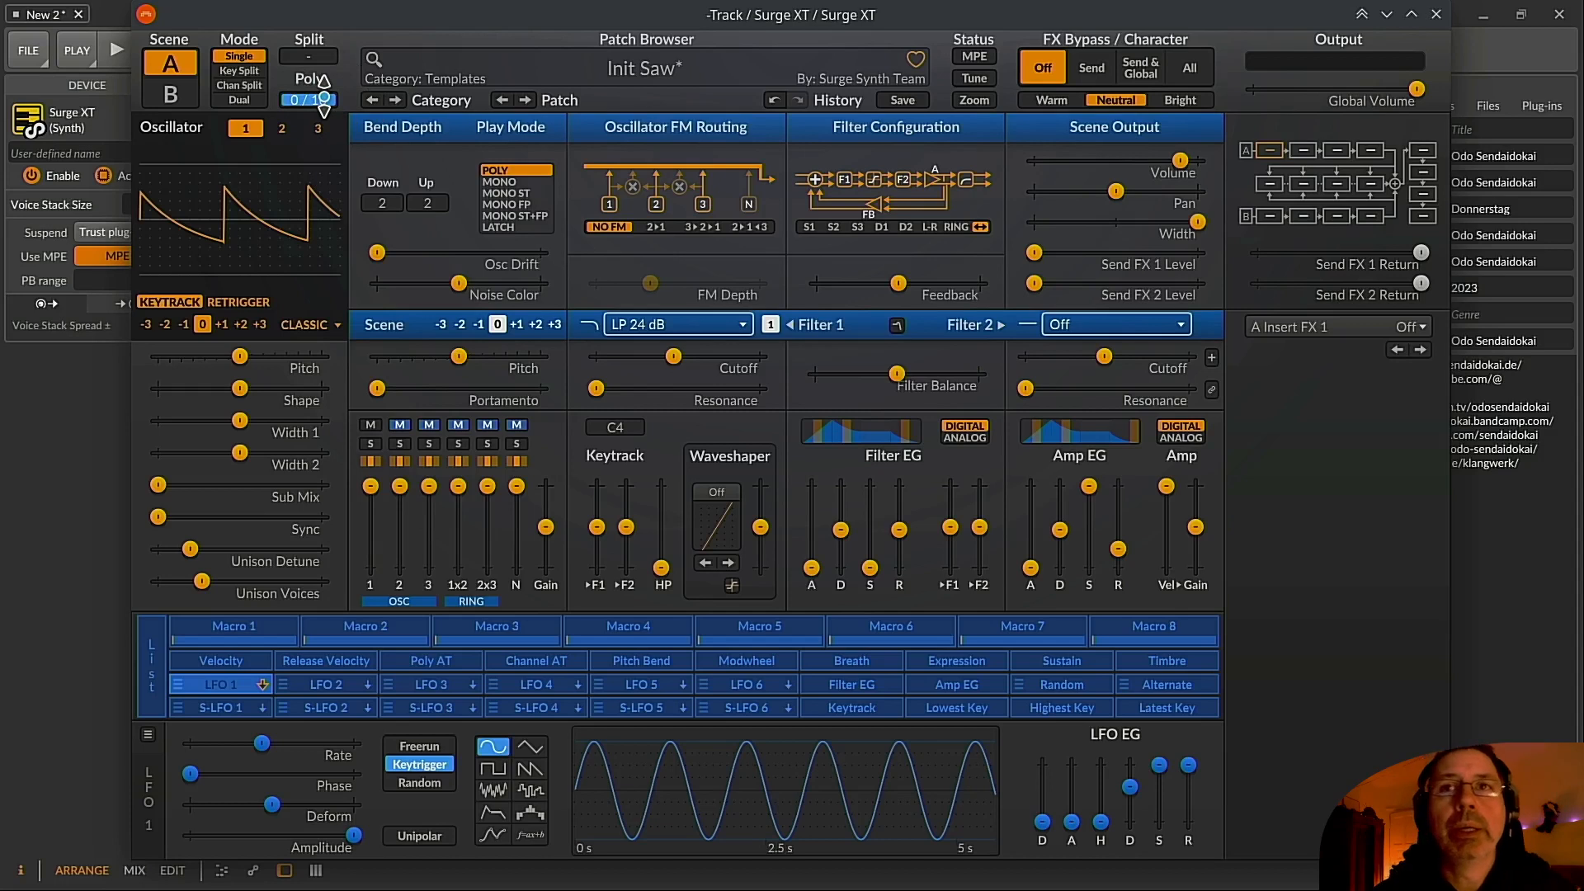
Raise Filter 1's cutoff to about 744 Hz
{"action": "mouse_move", "coordinate": [283, 363]}
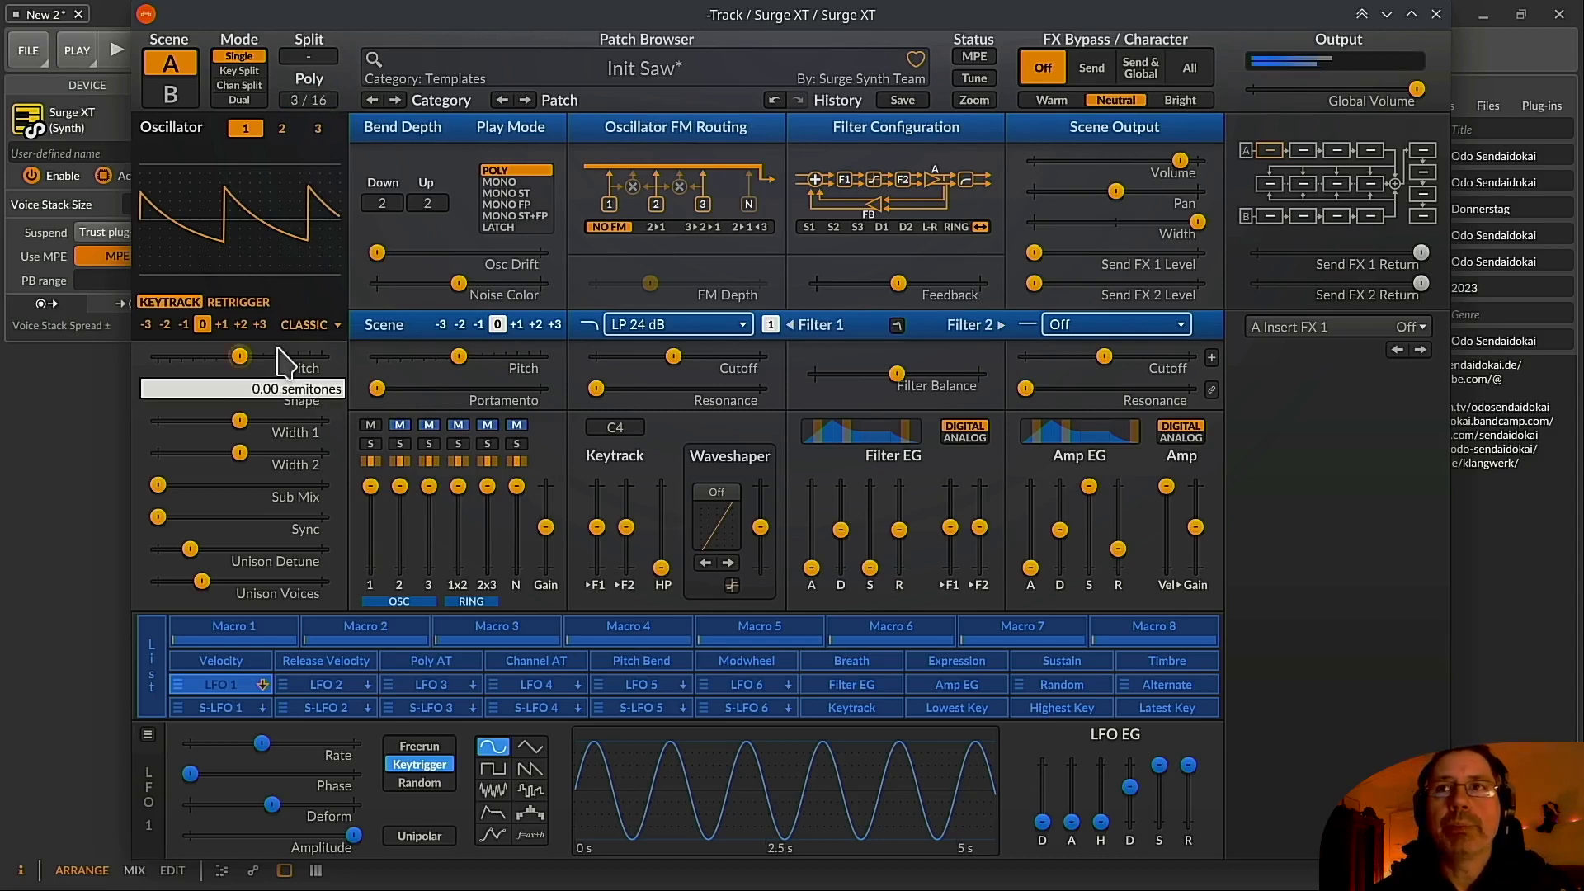
{"action": "mouse_move", "coordinate": [672, 356]}
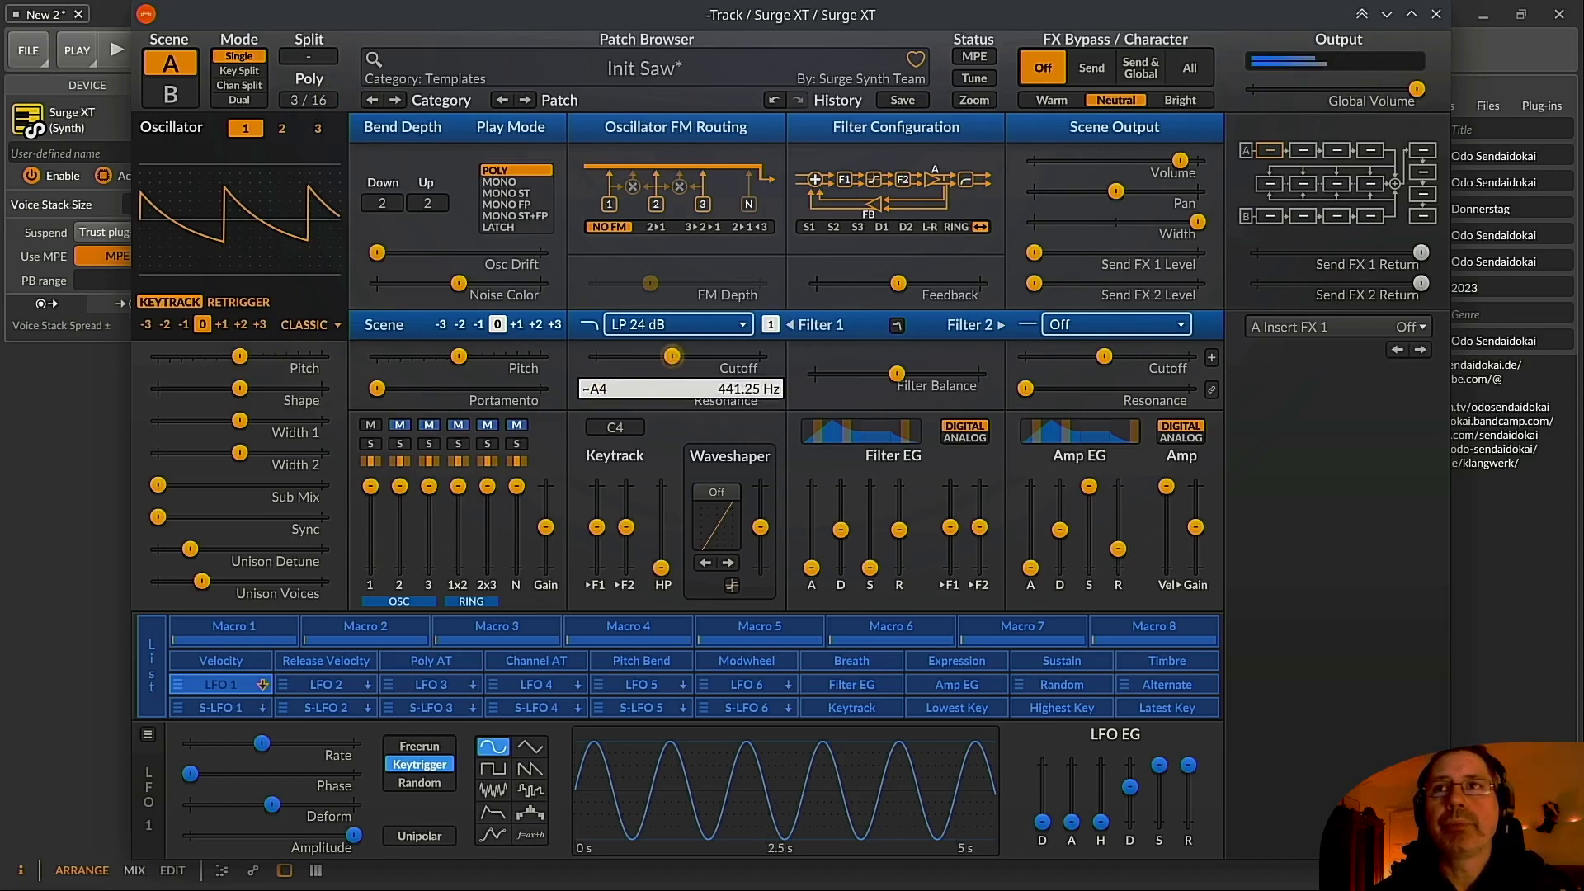
{"action": "left_click_drag", "start_coordinate": [673, 356], "coordinate": [683, 356]}
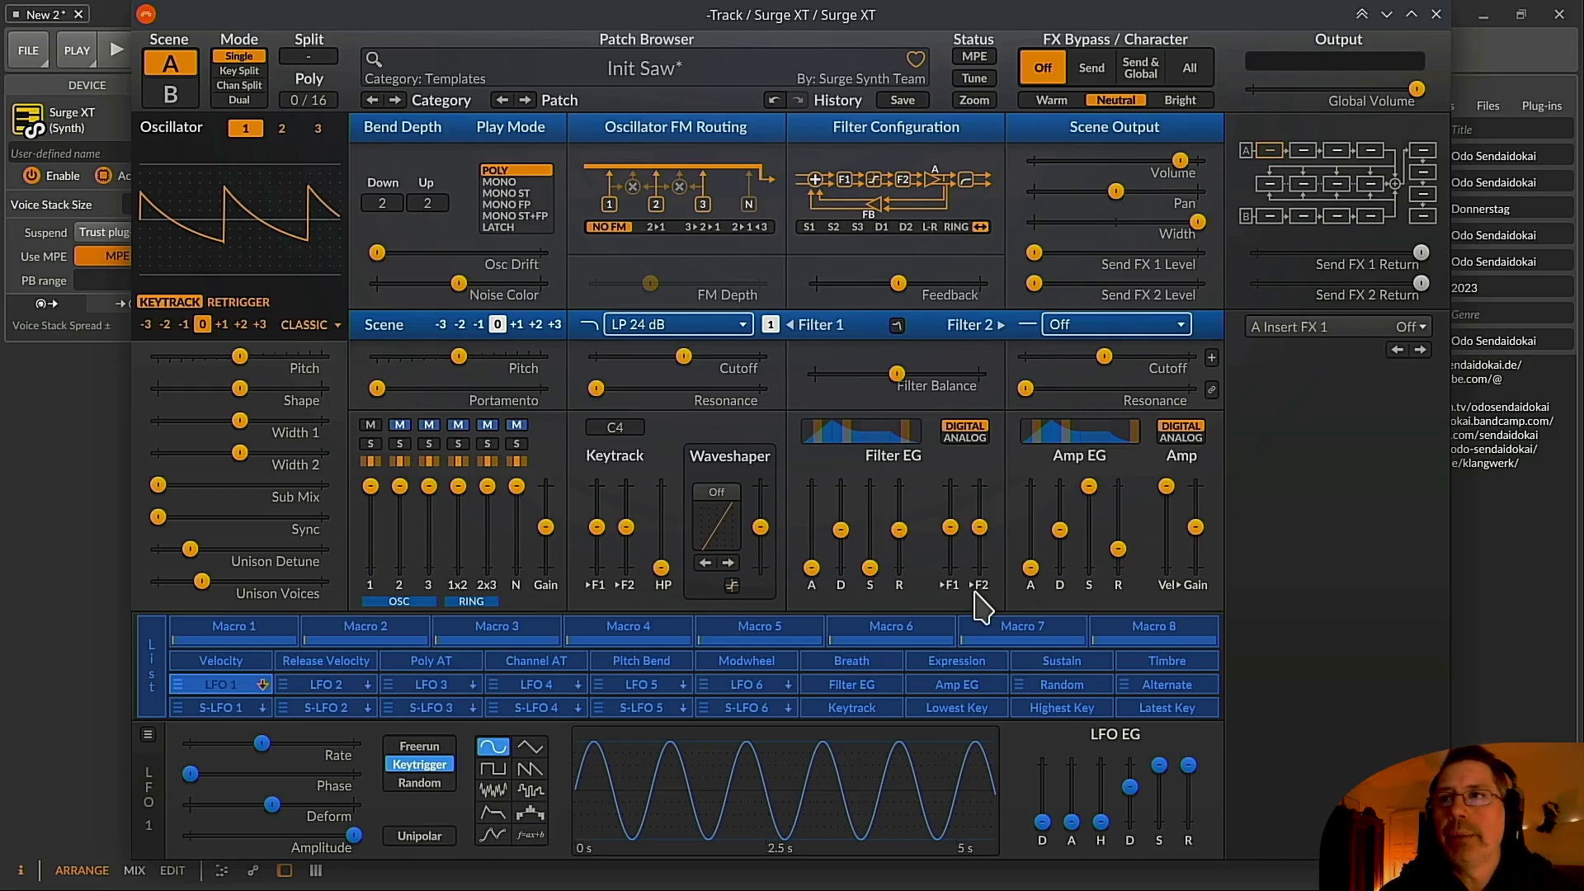
Try short and very long attack times on the Amp EG and settle the attack at about 4.1 s
{"action": "mouse_move", "coordinate": [1020, 579]}
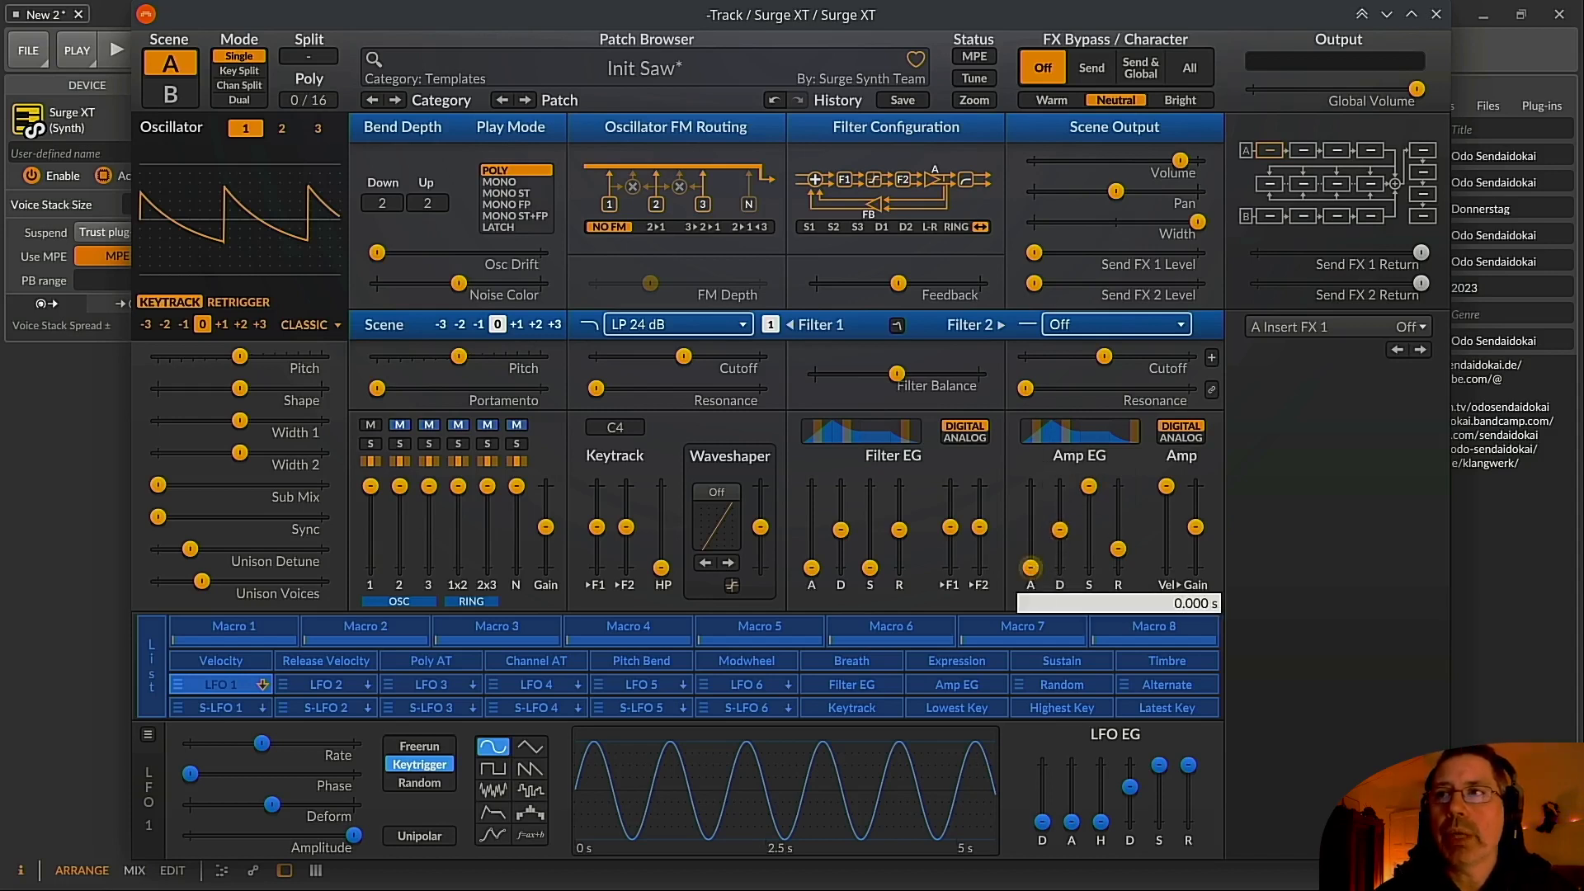
{"action": "left_click_drag", "start_coordinate": [1030, 568], "coordinate": [1031, 529]}
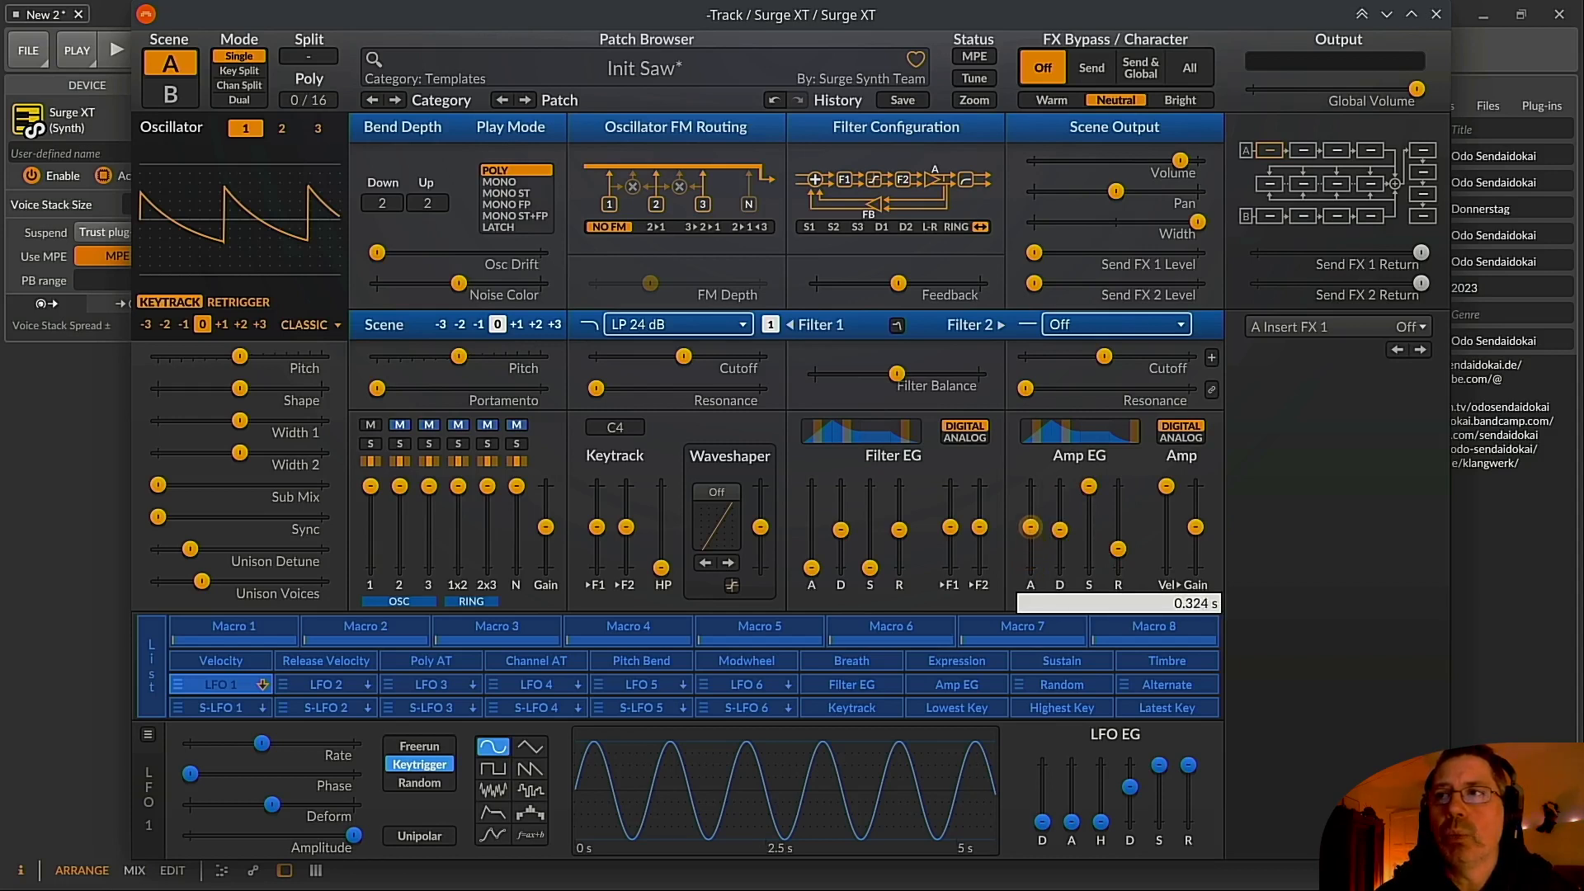
{"action": "mouse_move", "coordinate": [1030, 515]}
{"action": "left_mouse_down"}
{"action": "mouse_move", "coordinate": [1031, 556]}
{"action": "mouse_move", "coordinate": [1031, 536]}
{"action": "left_mouse_up"}
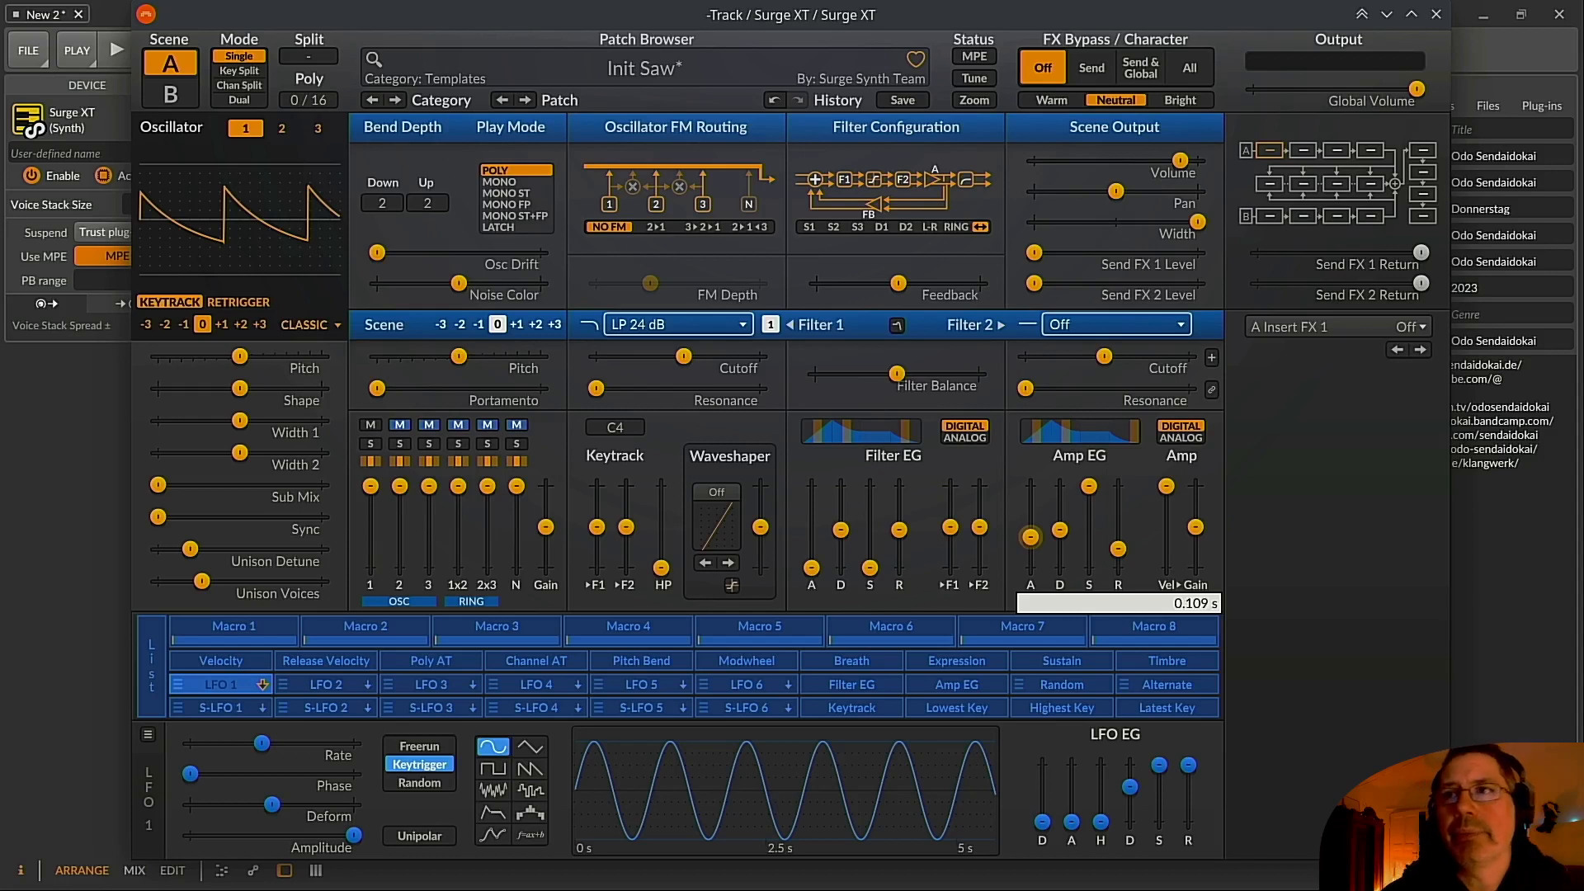
{"action": "left_click_drag", "start_coordinate": [1030, 542], "coordinate": [1030, 526]}
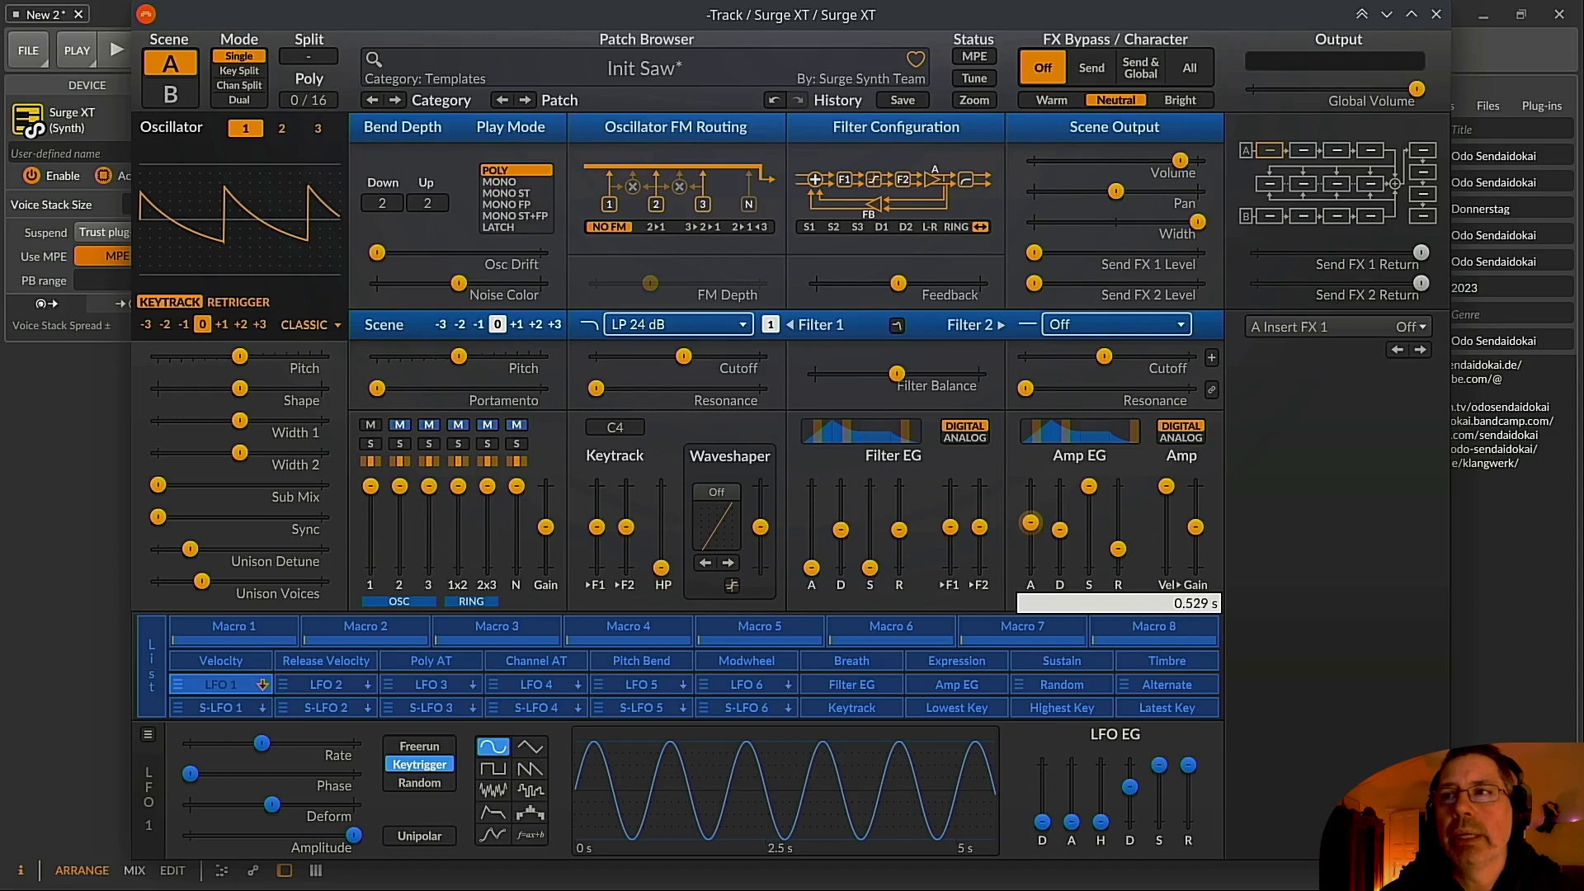
{"action": "left_click_drag", "start_coordinate": [1031, 521], "coordinate": [1030, 518]}
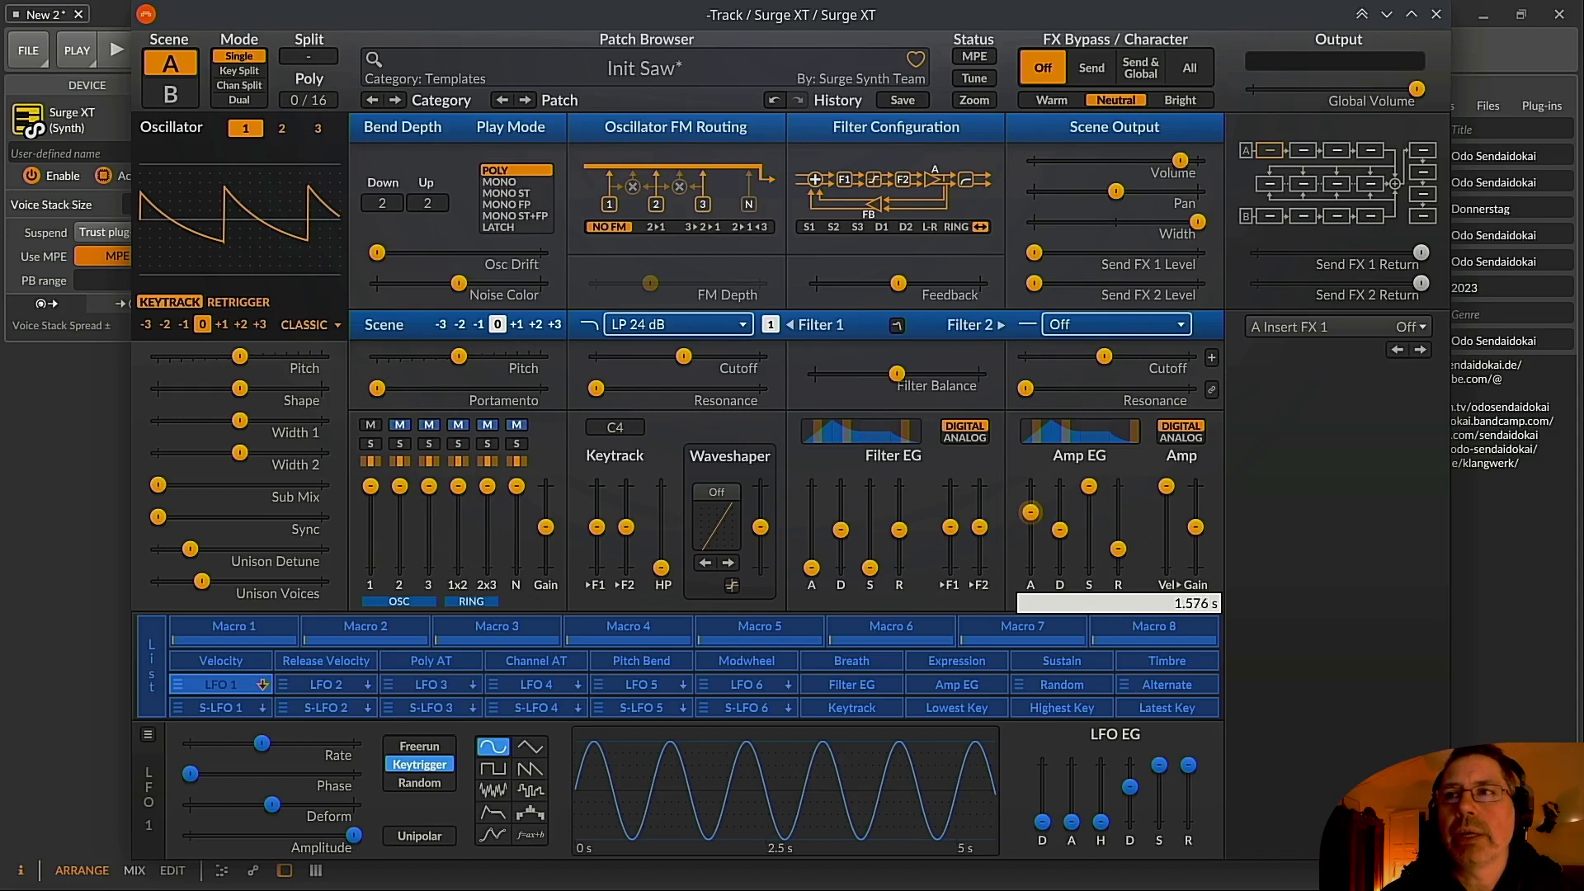
{"action": "left_click_drag", "start_coordinate": [1030, 508], "coordinate": [1030, 485]}
{"action": "mouse_move", "coordinate": [1031, 496]}
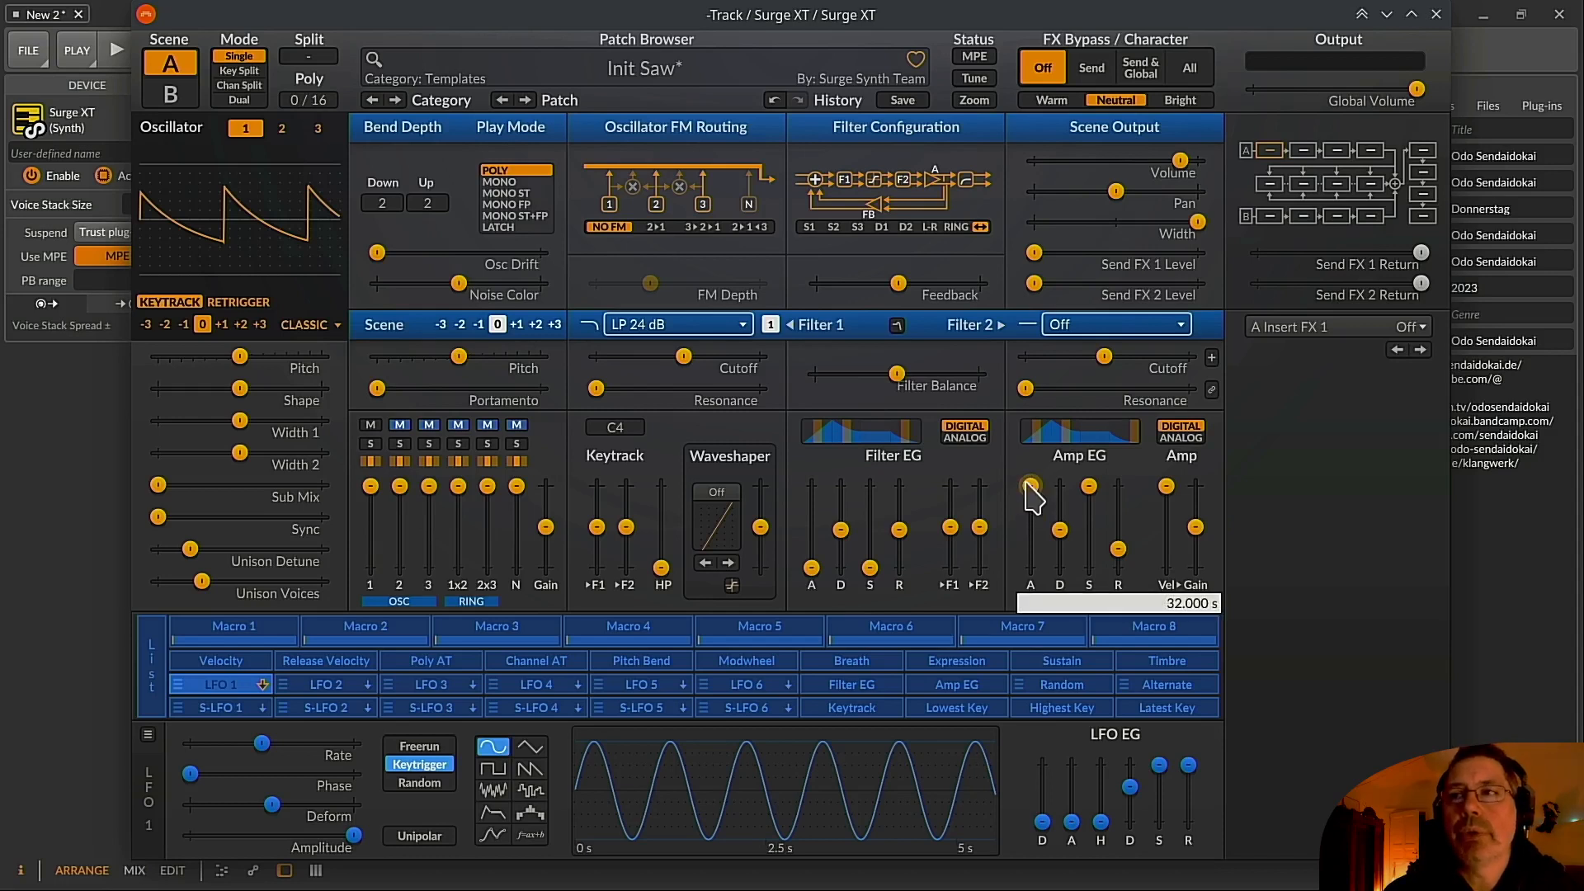
{"action": "mouse_move", "coordinate": [1031, 497]}
{"action": "left_mouse_down"}
{"action": "mouse_move", "coordinate": [1030, 565]}
{"action": "mouse_move", "coordinate": [1031, 493]}
{"action": "mouse_move", "coordinate": [1030, 507]}
{"action": "left_mouse_up"}
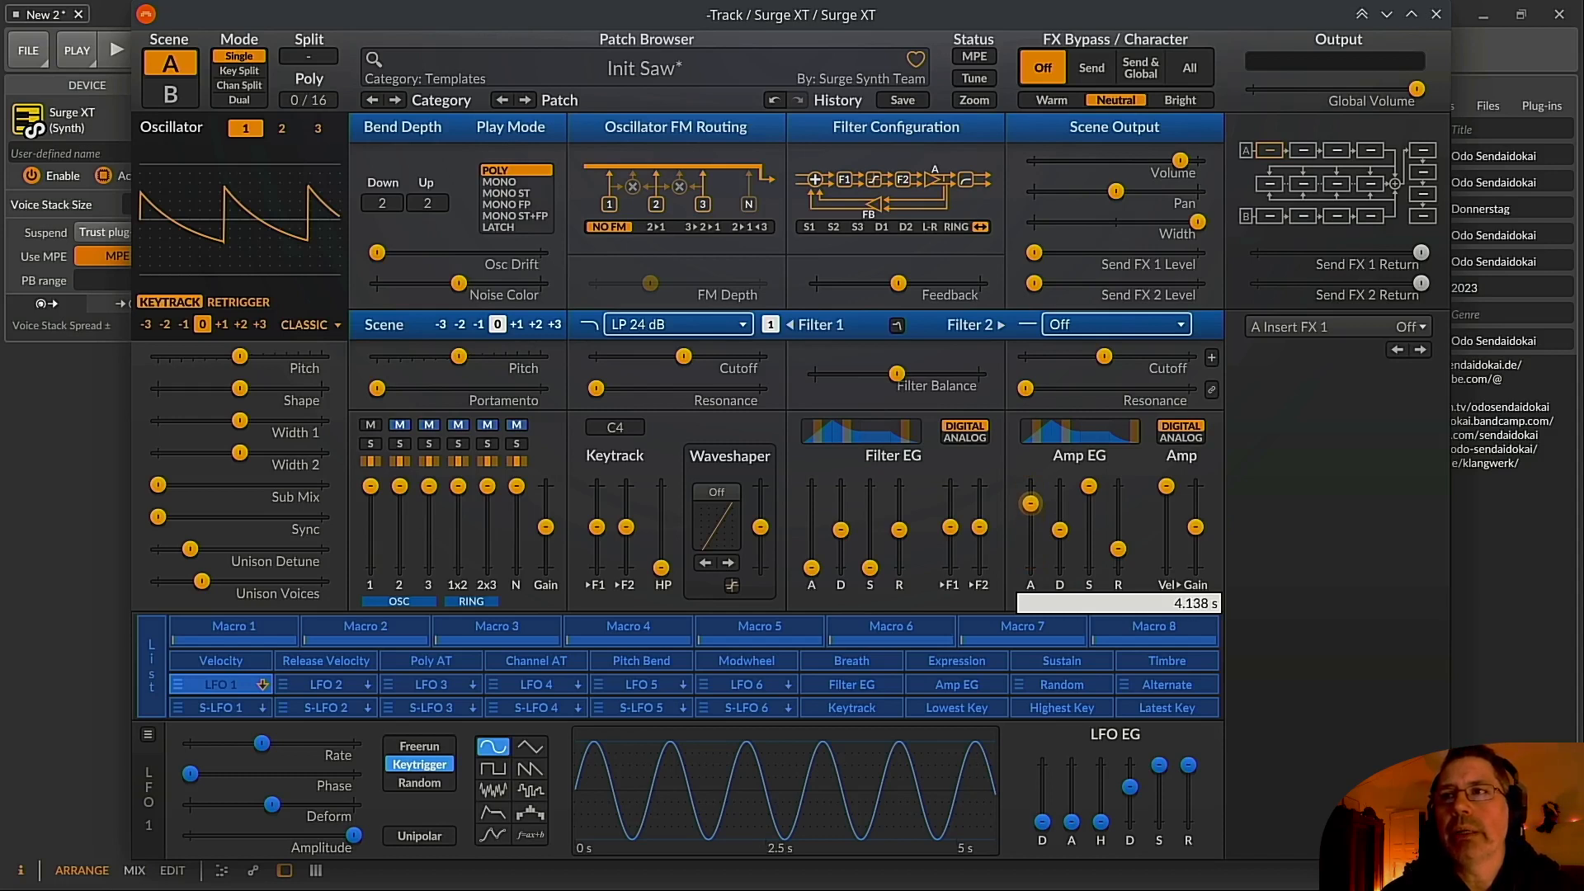
{"action": "left_click_drag", "start_coordinate": [1030, 503], "coordinate": [1030, 503]}
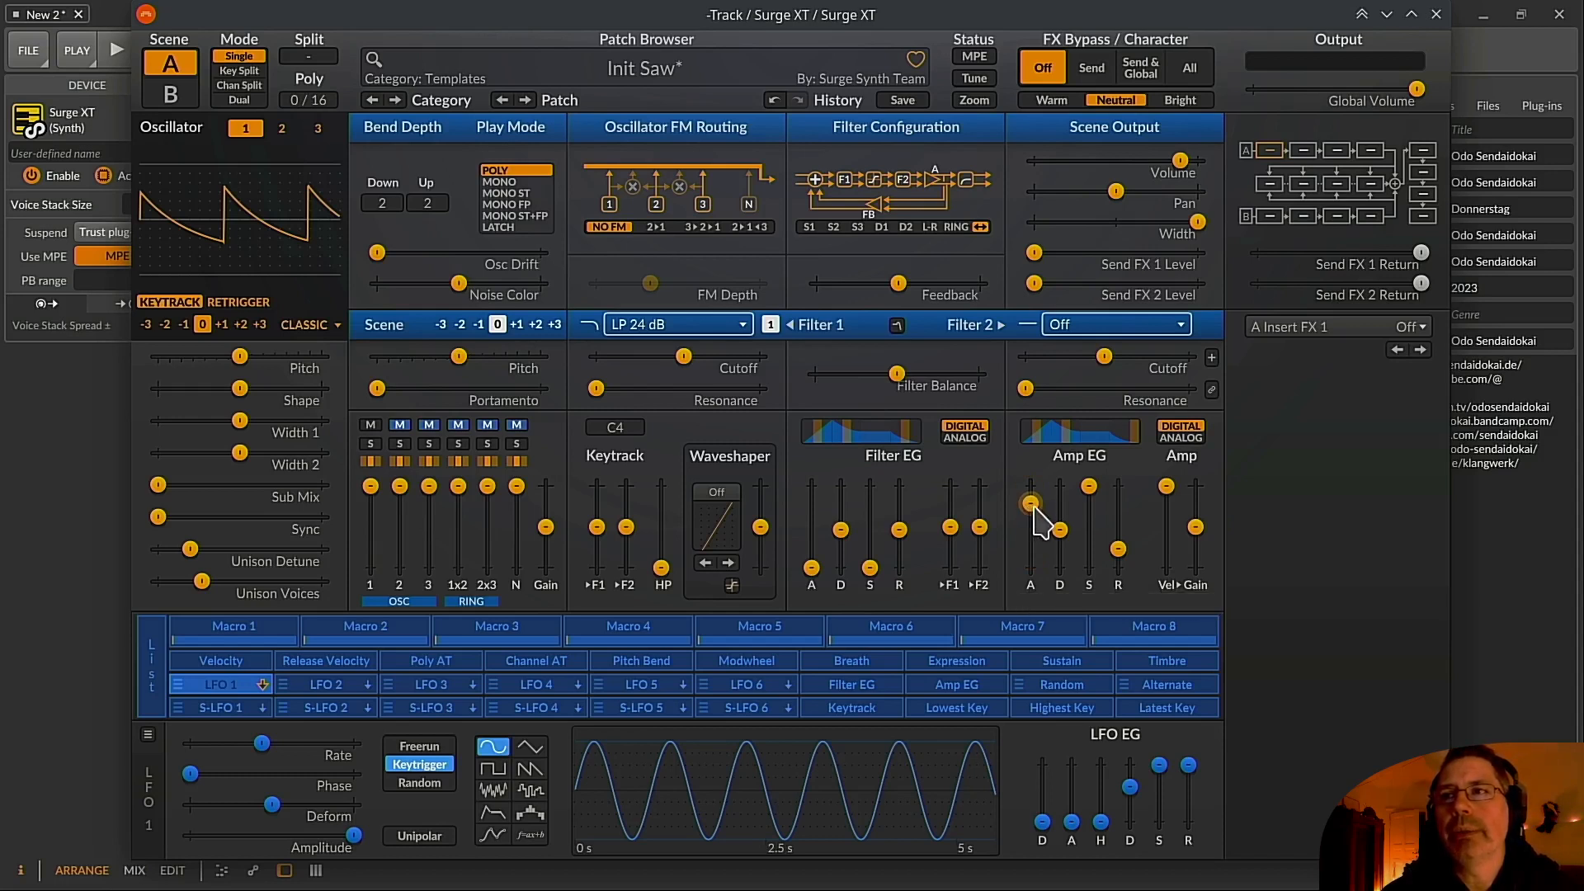
{"action": "mouse_move", "coordinate": [1039, 495]}
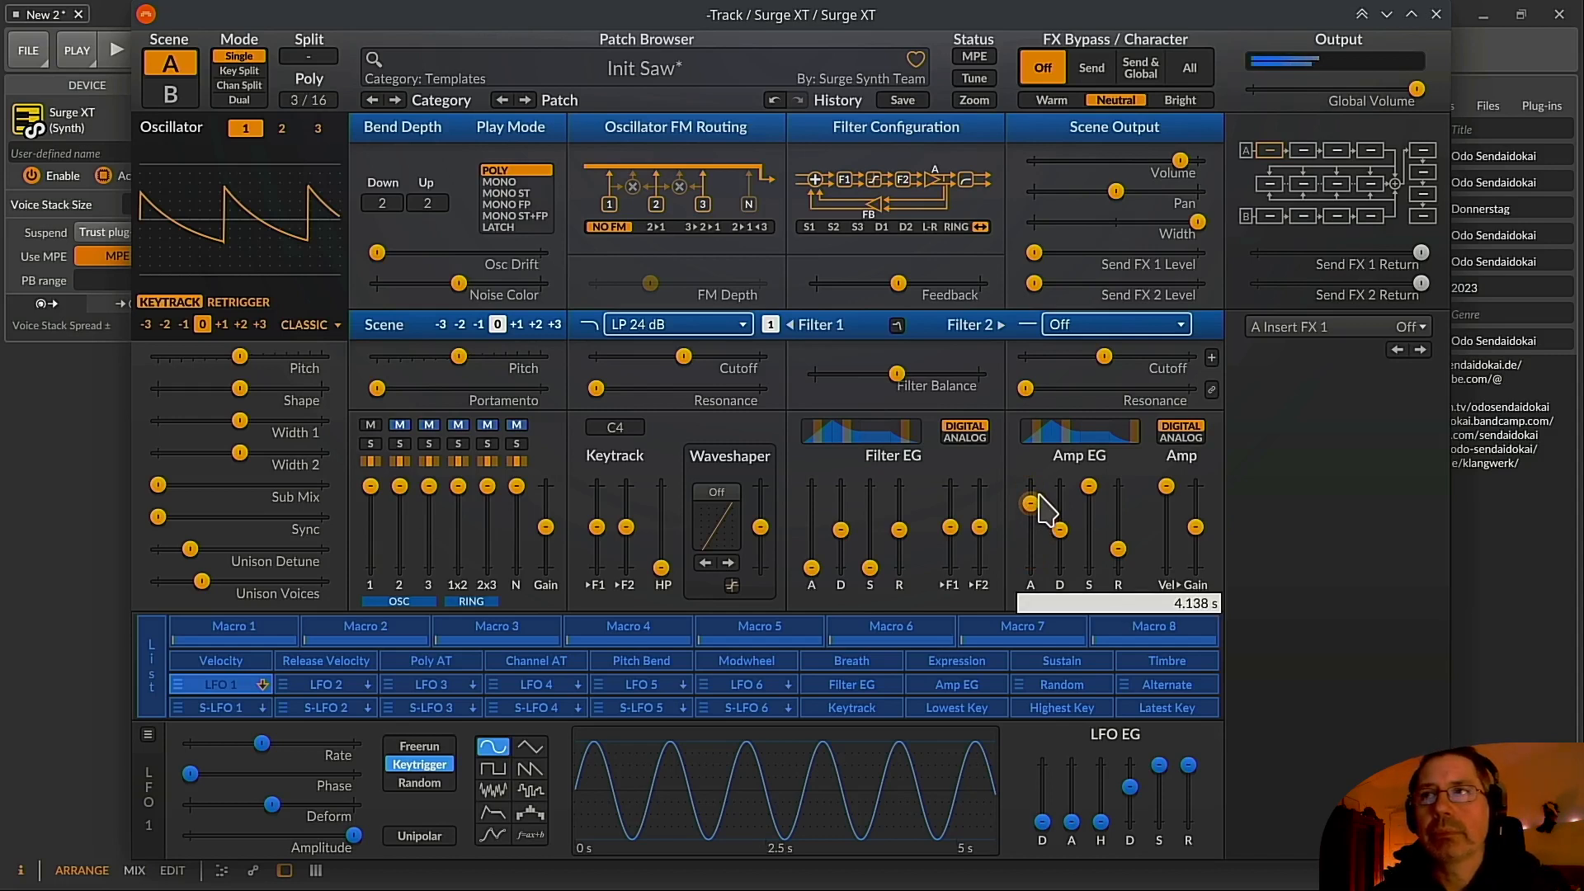
Lengthen the Amp EG decay to about 5.8 s and lower its sustain to below the middle of its range
{"action": "mouse_move", "coordinate": [1059, 528]}
{"action": "left_mouse_down"}
{"action": "mouse_move", "coordinate": [1060, 542]}
{"action": "mouse_move", "coordinate": [1059, 502]}
{"action": "left_mouse_up"}
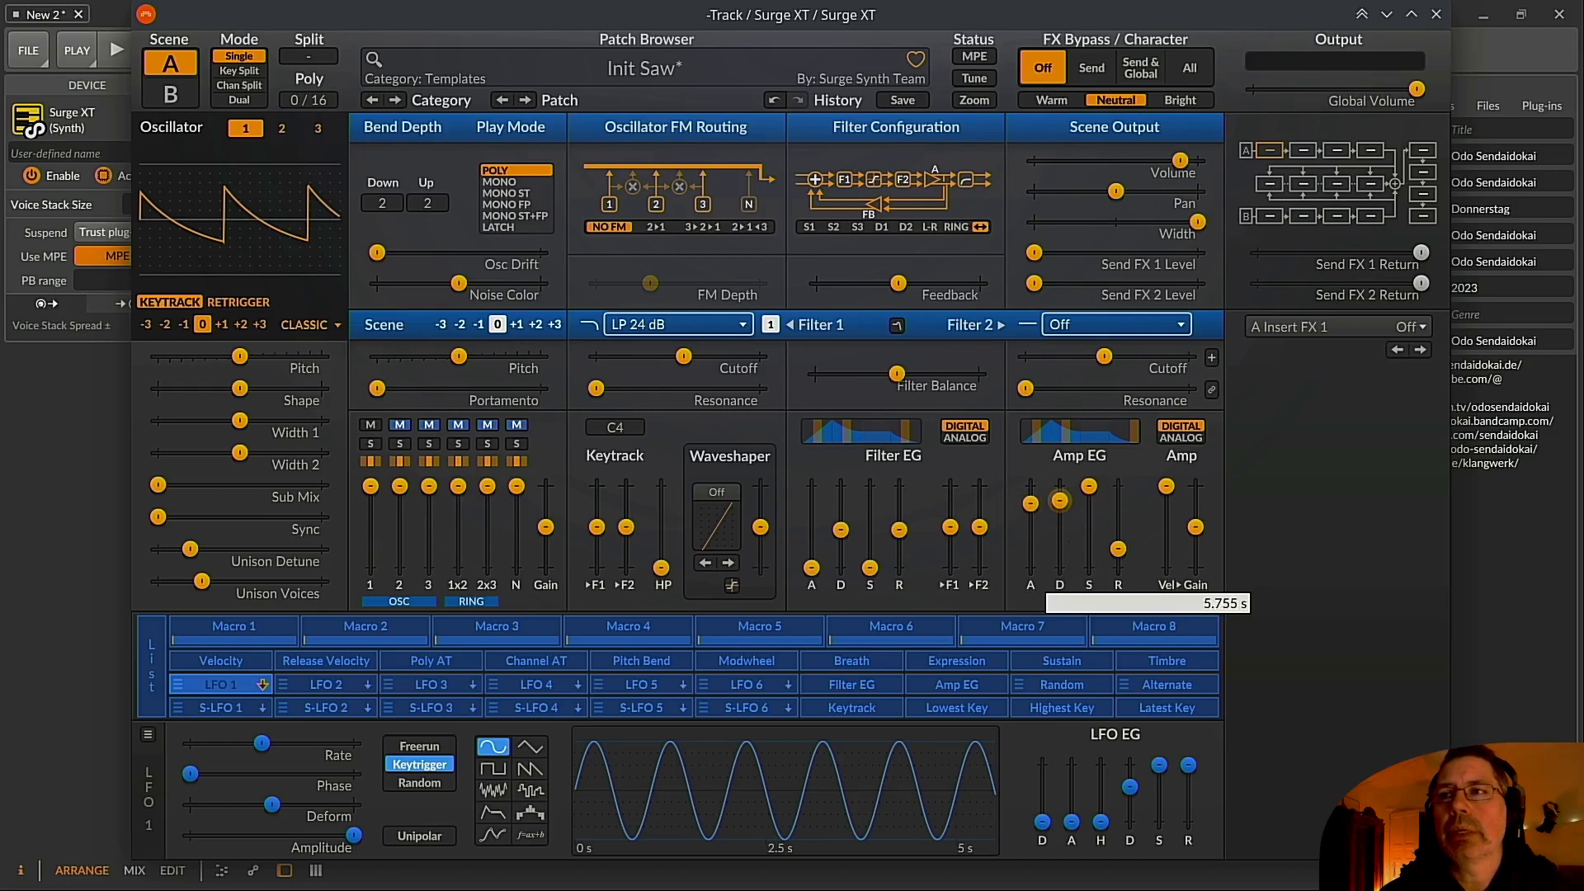
{"action": "left_click_drag", "start_coordinate": [1089, 486], "coordinate": [1089, 532]}
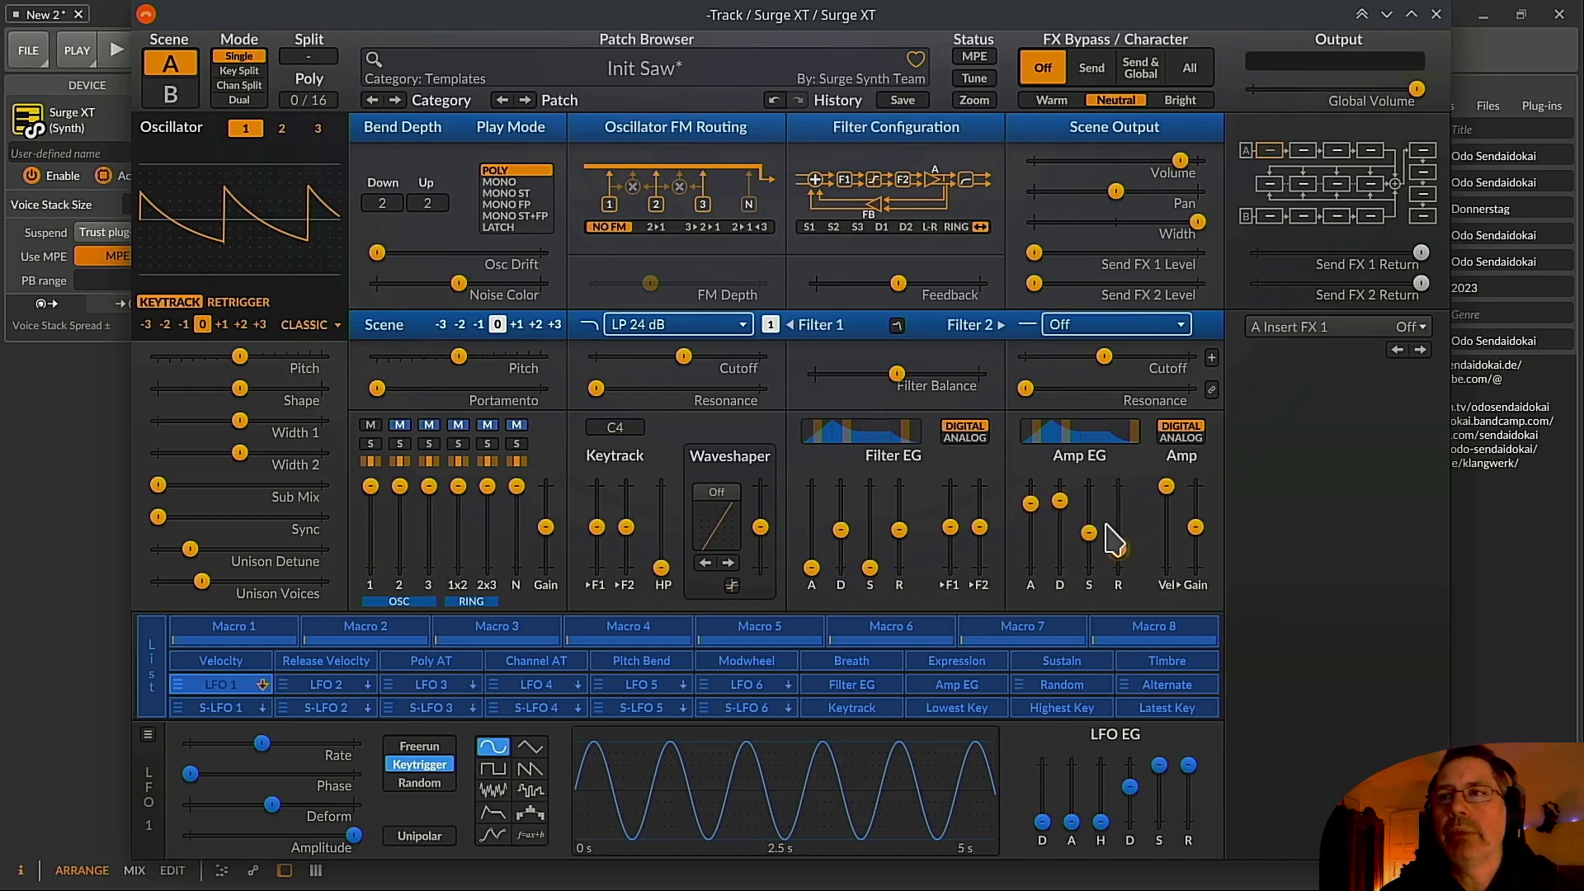
Lengthen the Amp EG release to about the same slider level as the attack and trim the sustain slightly lower
{"action": "left_click_drag", "start_coordinate": [1119, 548], "coordinate": [1117, 504]}
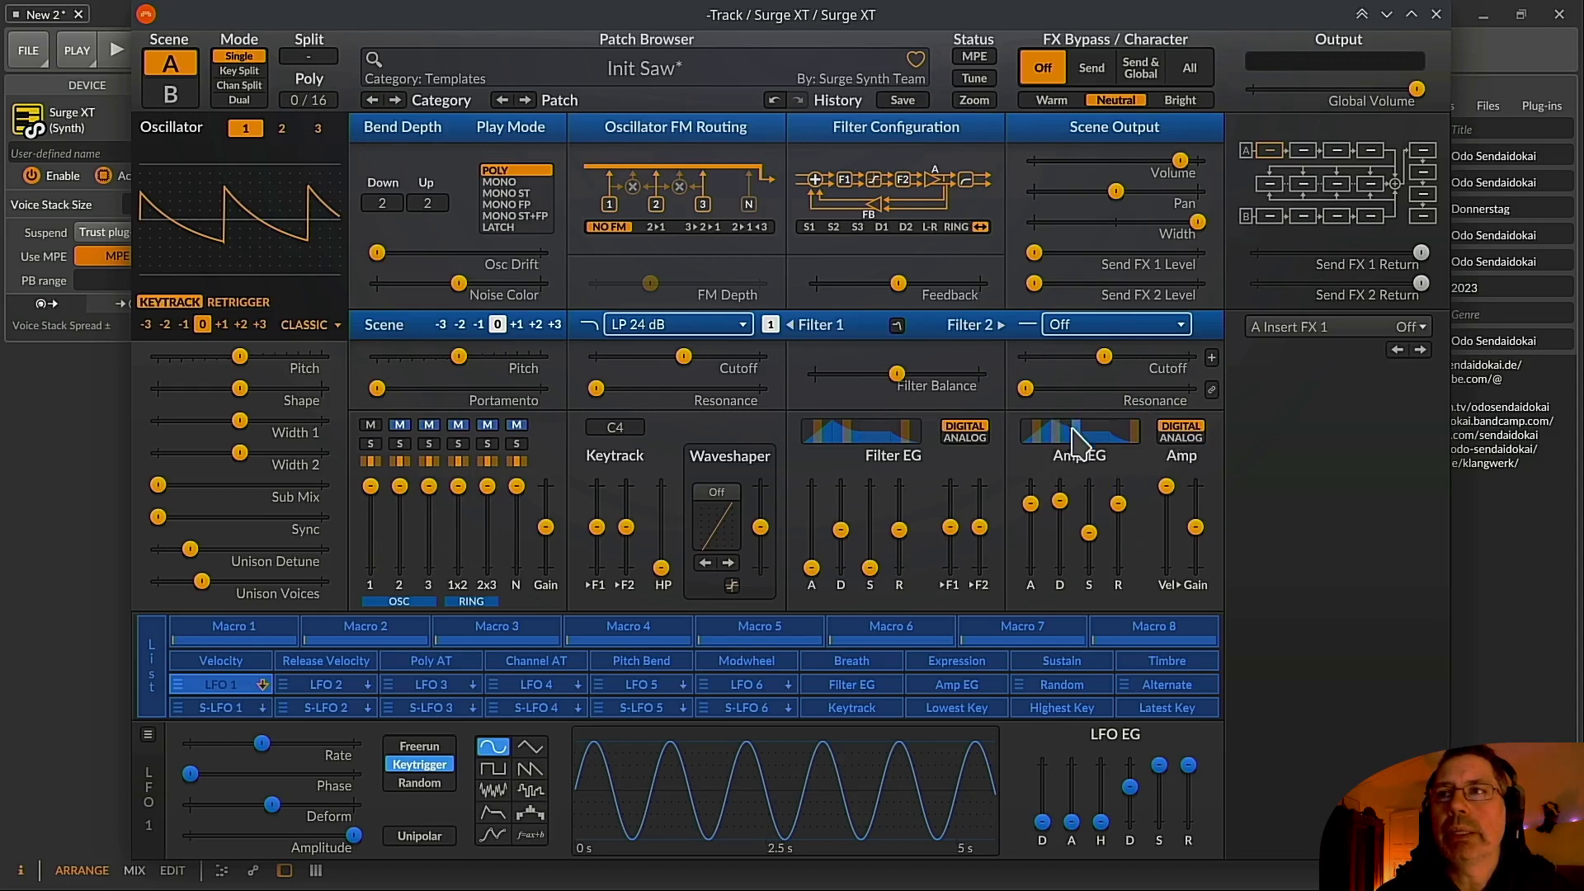
{"action": "mouse_move", "coordinate": [1087, 512]}
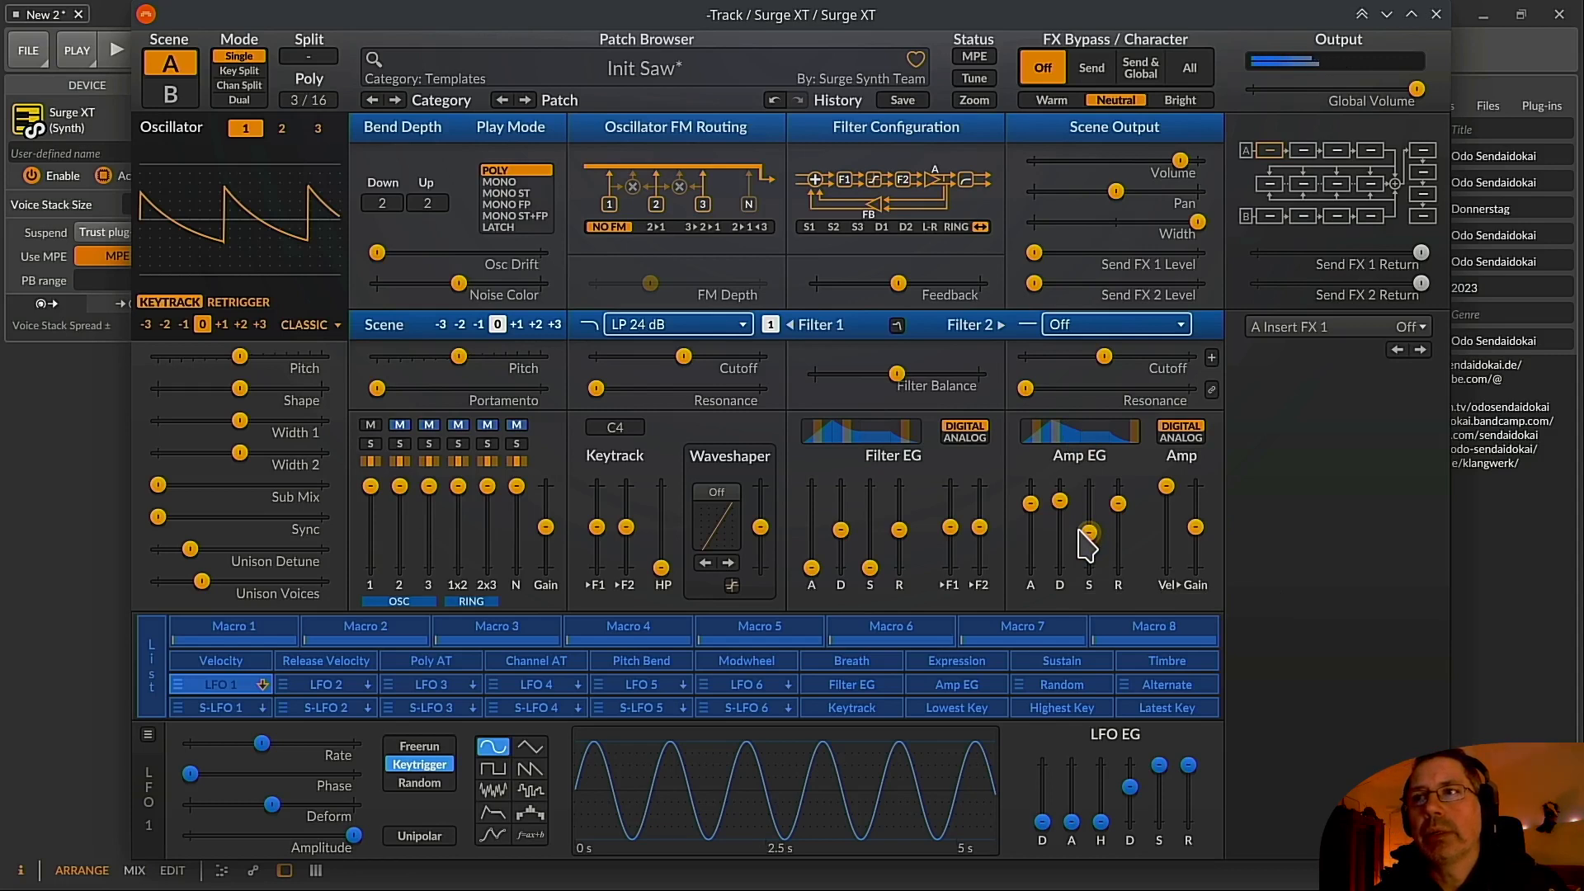
{"action": "left_click_drag", "start_coordinate": [1089, 532], "coordinate": [1089, 537]}
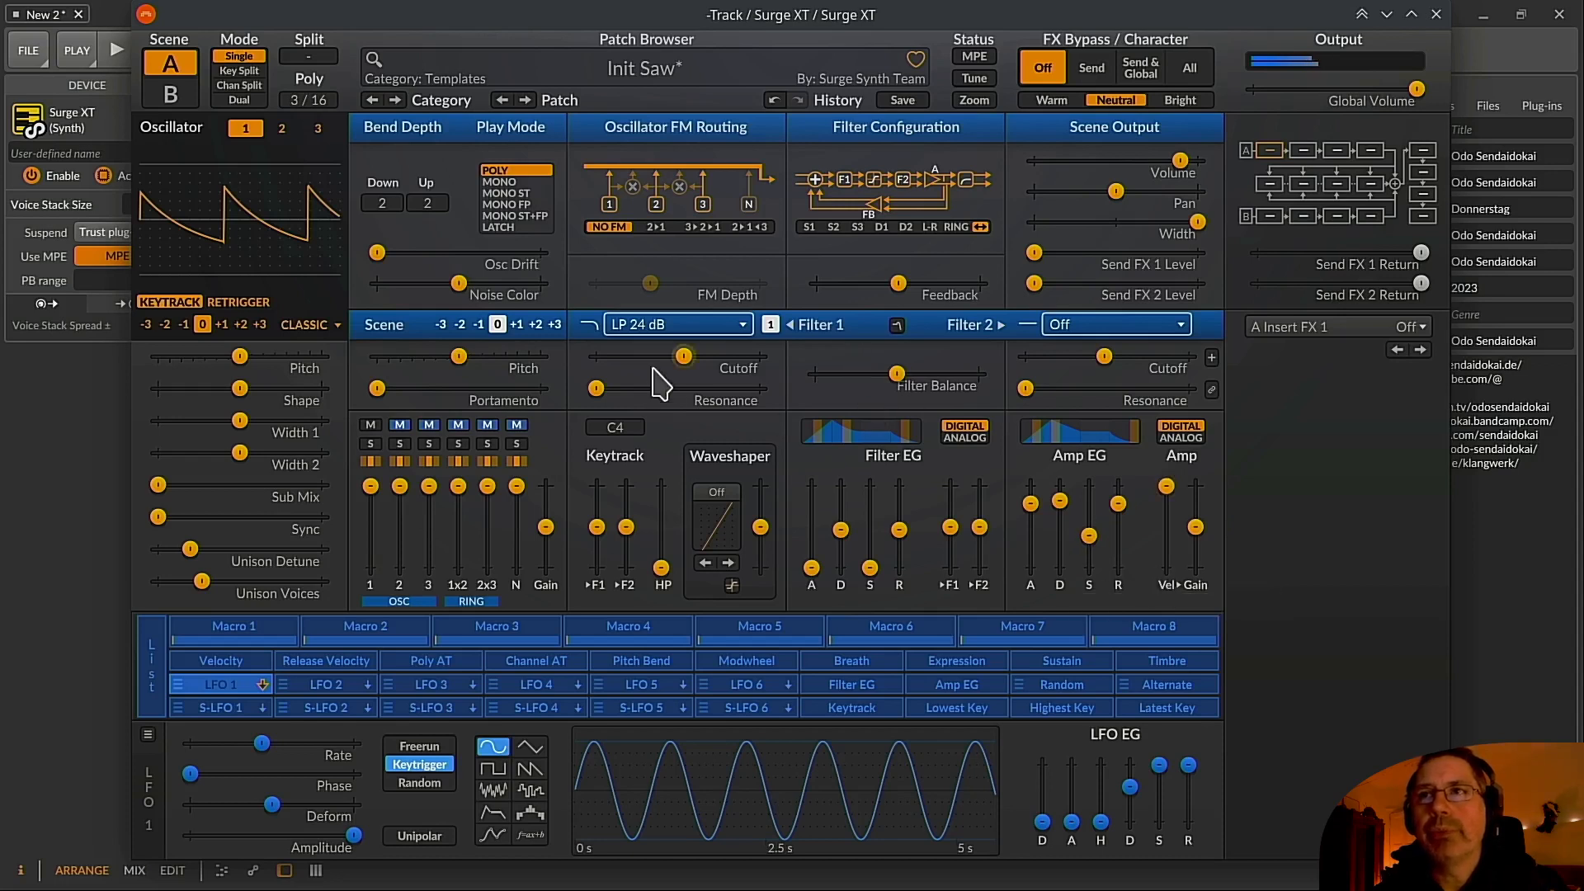
{"action": "mouse_move", "coordinate": [685, 367]}
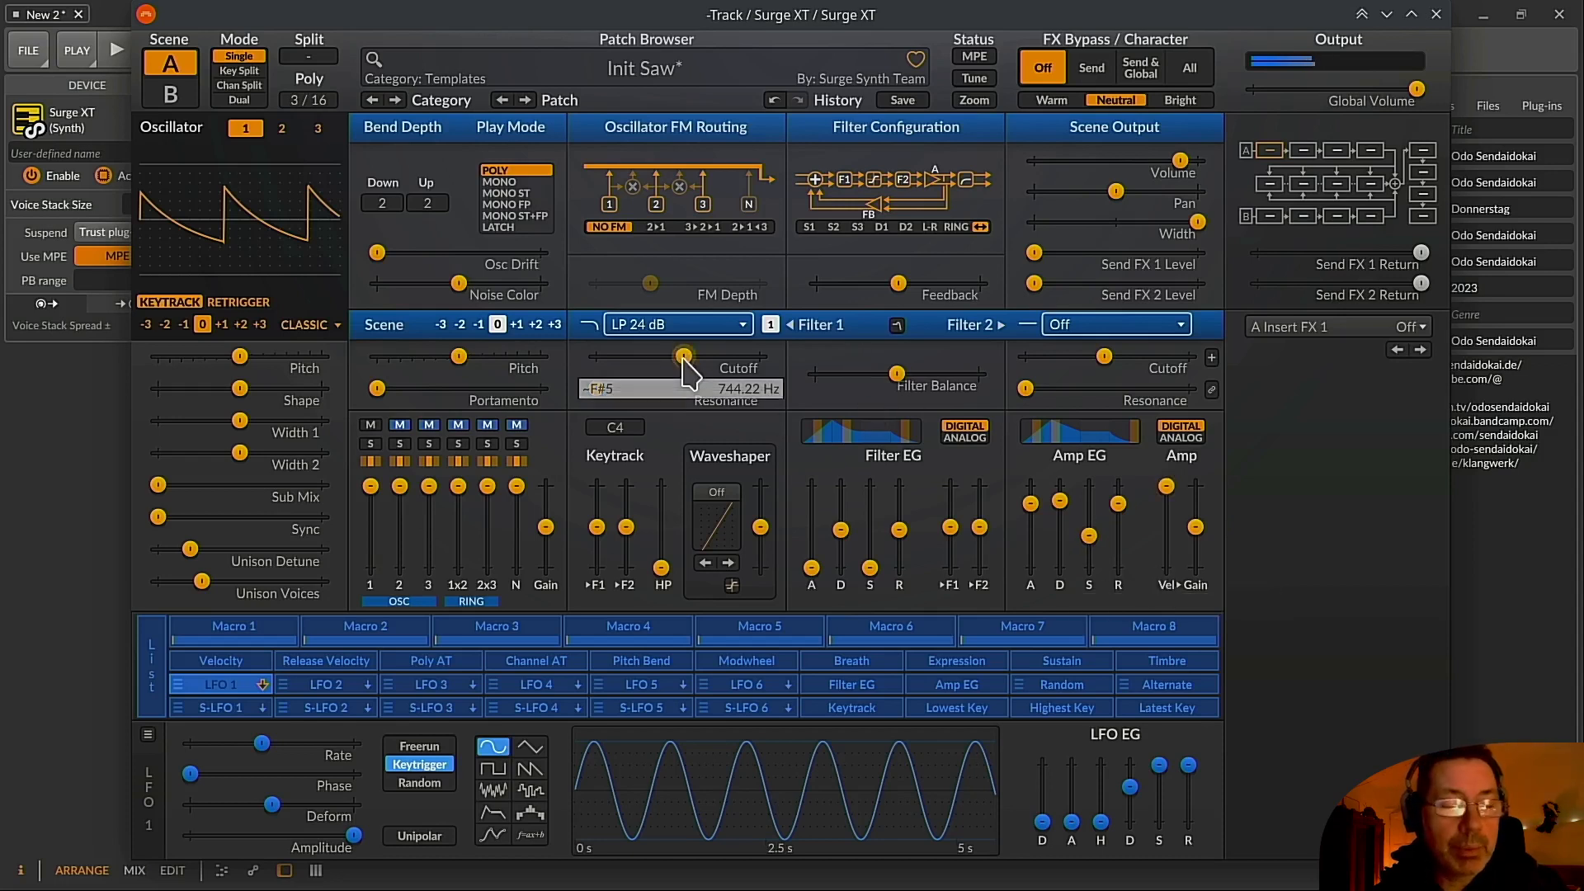
Lower Filter 1's cutoff slightly and raise the Amp EG sustain to about the middle of its range
{"action": "left_click_drag", "start_coordinate": [683, 357], "coordinate": [672, 360]}
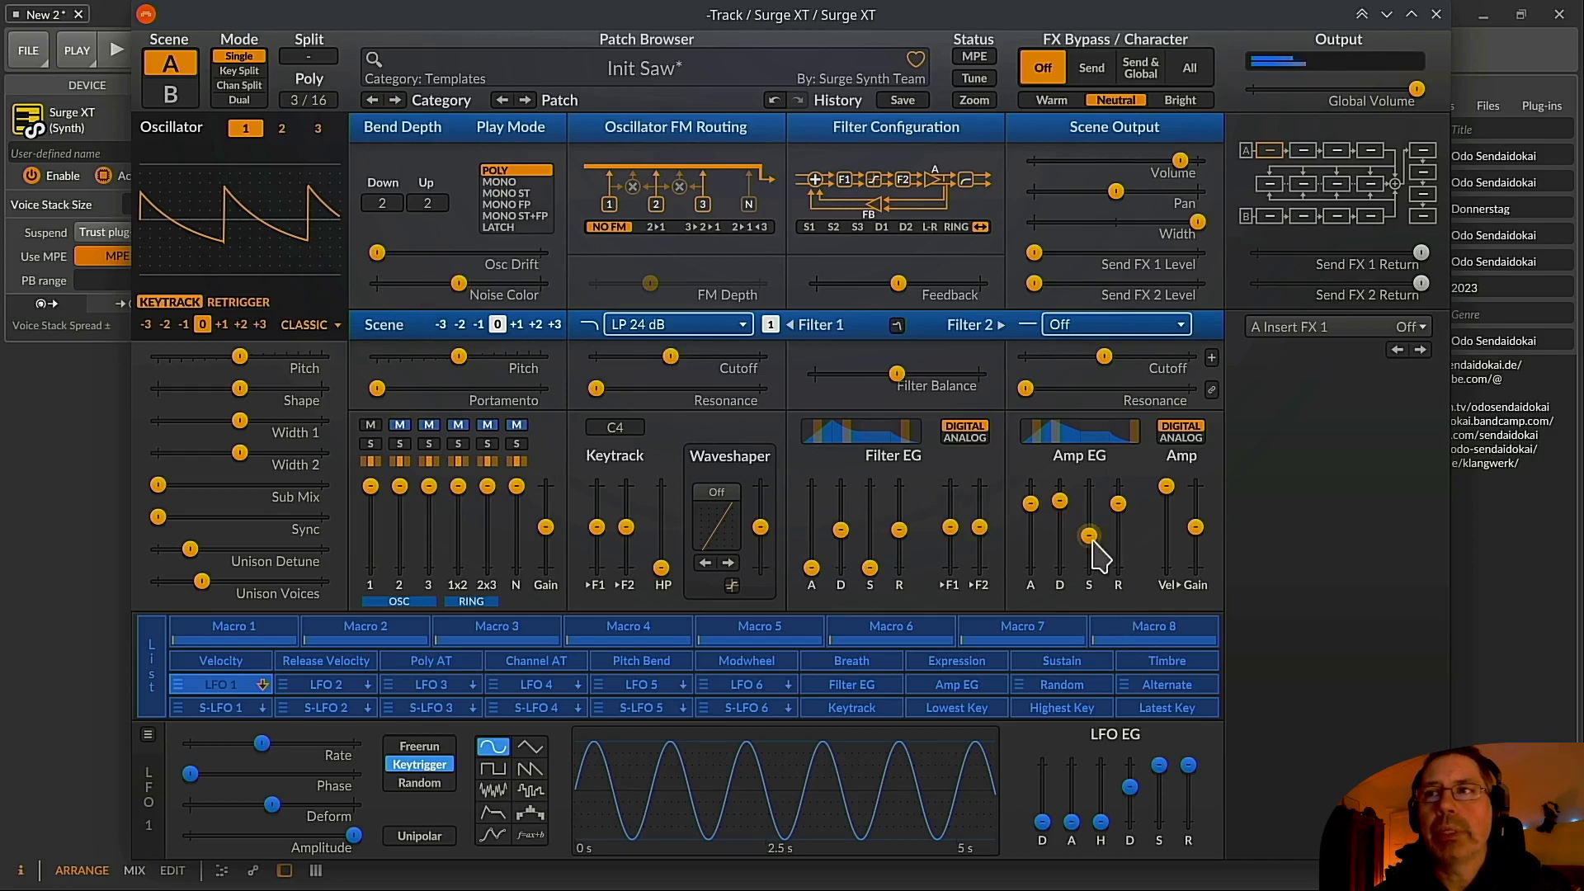
{"action": "left_click_drag", "start_coordinate": [671, 357], "coordinate": [660, 357]}
{"action": "mouse_move", "coordinate": [1089, 536]}
{"action": "left_mouse_down"}
{"action": "mouse_move", "coordinate": [1089, 502]}
{"action": "mouse_move", "coordinate": [1089, 567]}
{"action": "mouse_move", "coordinate": [1089, 502]}
{"action": "mouse_move", "coordinate": [1088, 524]}
{"action": "left_mouse_up"}
{"action": "left_click_drag", "start_coordinate": [660, 356], "coordinate": [662, 355]}
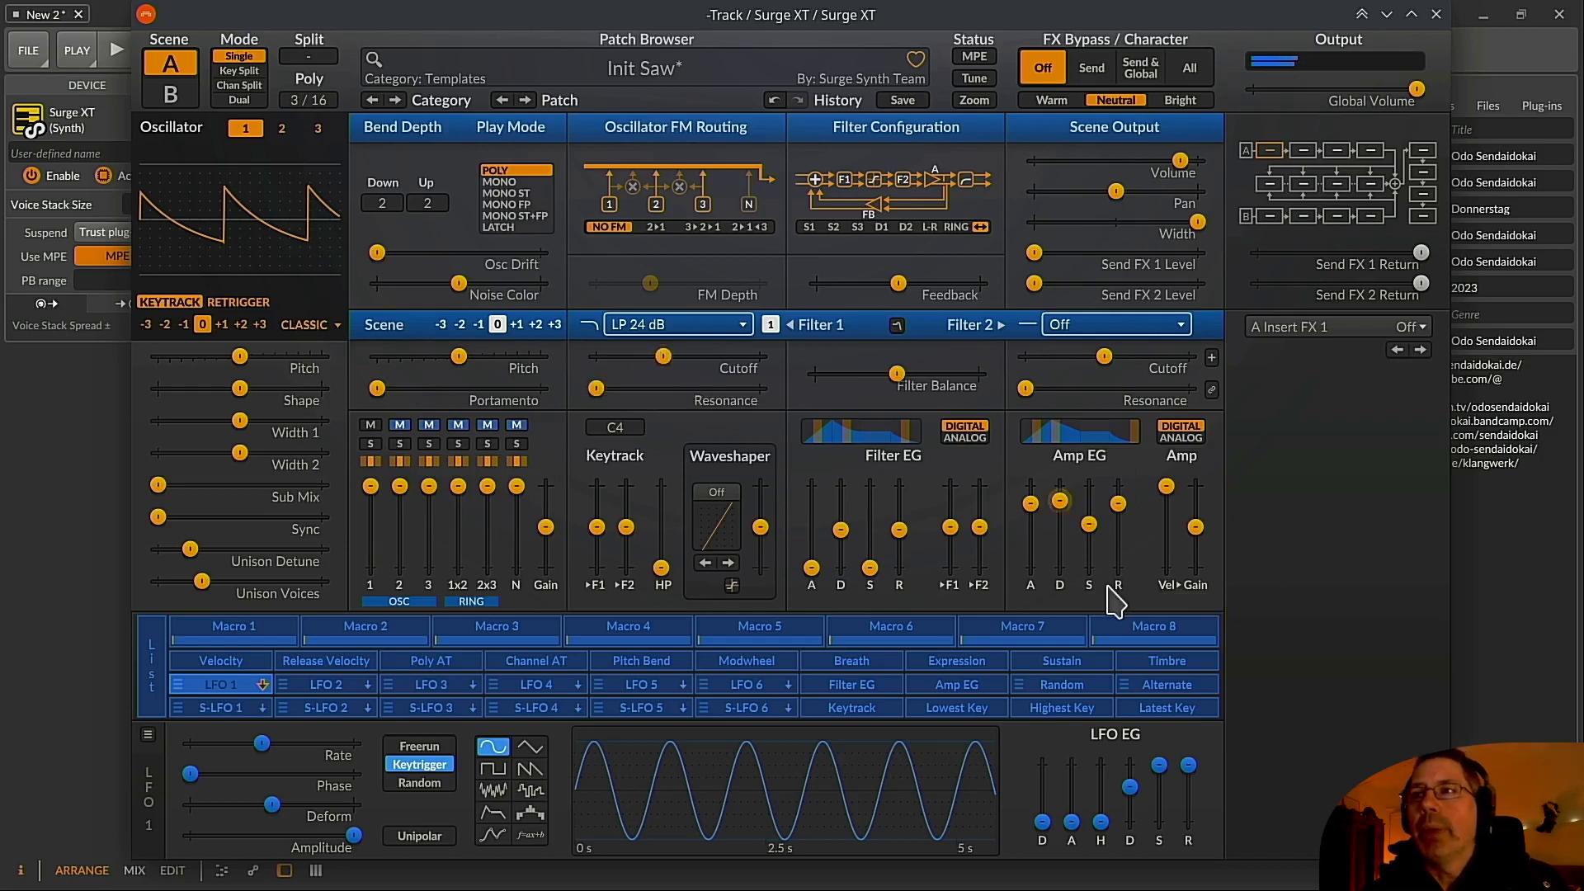
Shape the Filter EG like the Amp EG, with long attack, decay and release times and sustain at about mid-range
{"action": "mouse_move", "coordinate": [981, 475]}
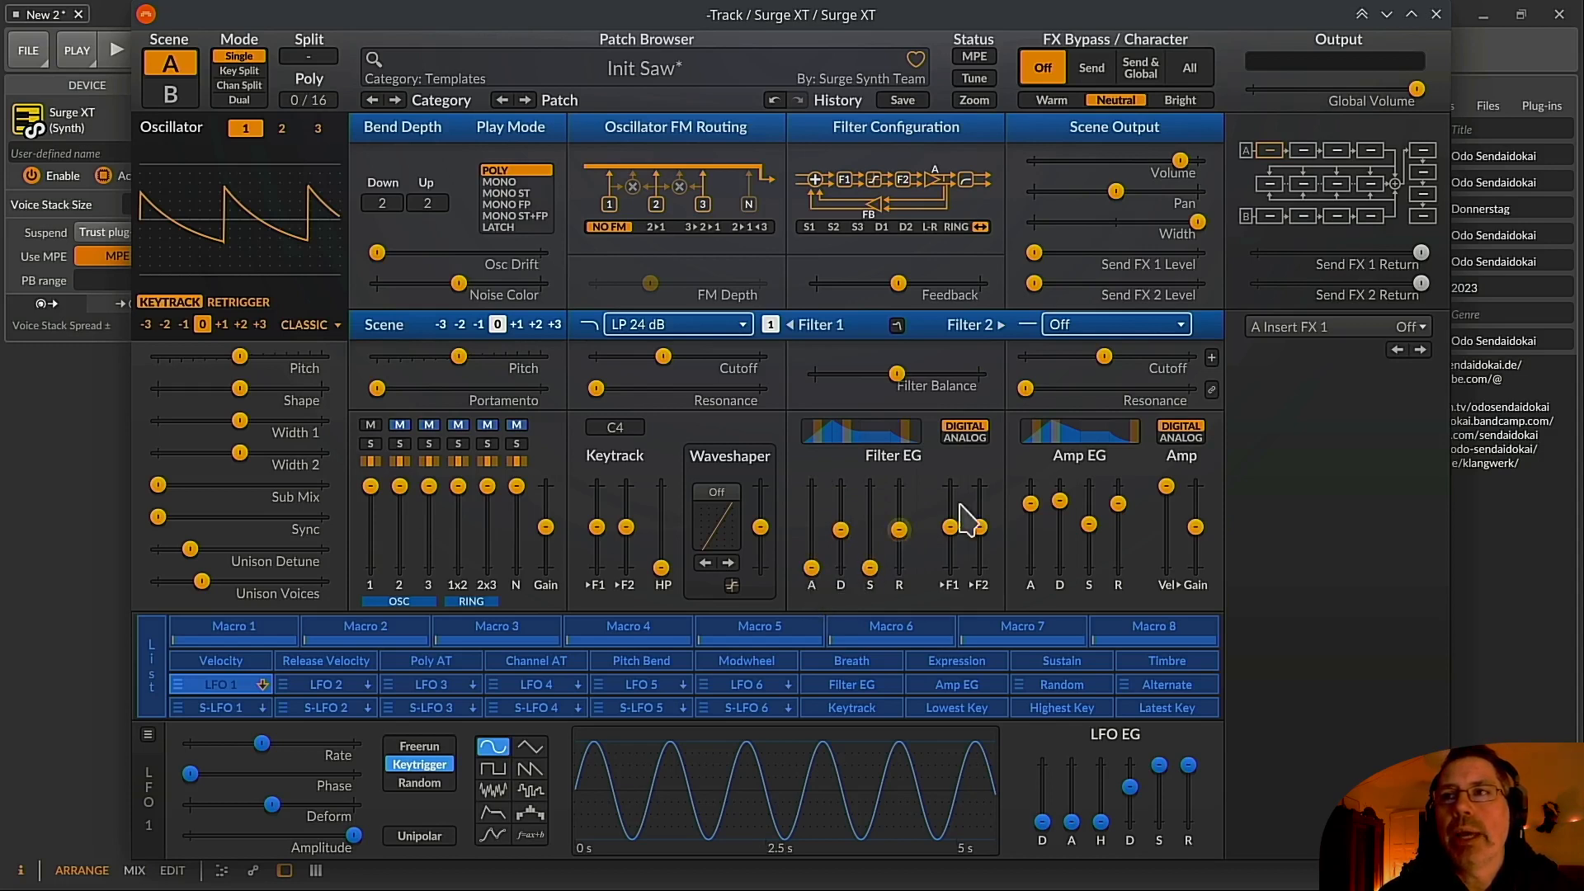
{"action": "left_click_drag", "start_coordinate": [813, 569], "coordinate": [812, 495]}
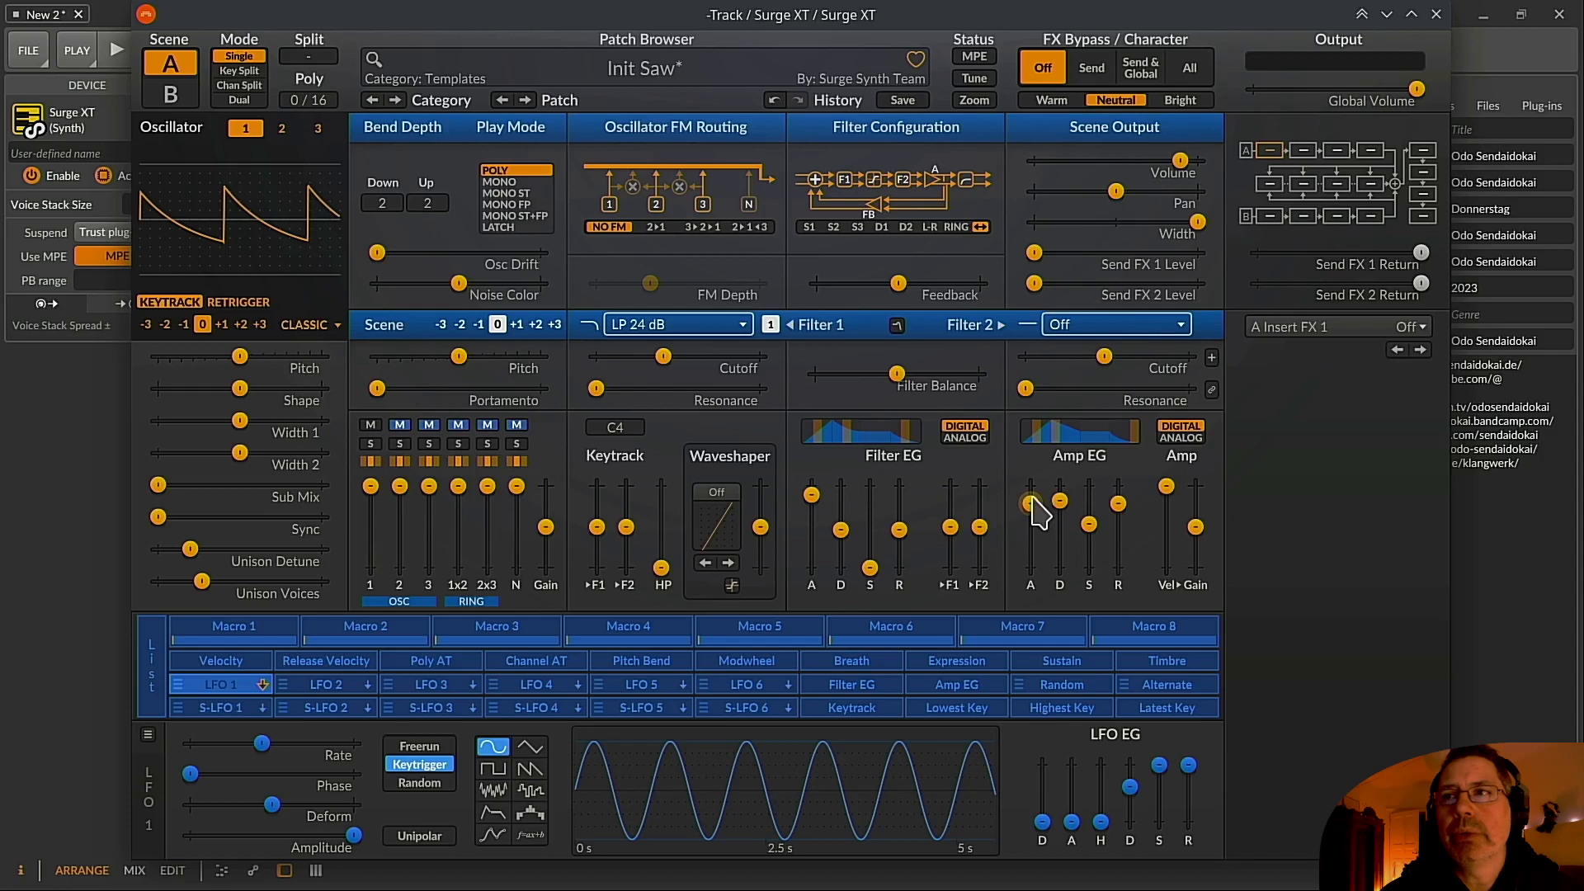
{"action": "left_click_drag", "start_coordinate": [1031, 503], "coordinate": [1031, 503]}
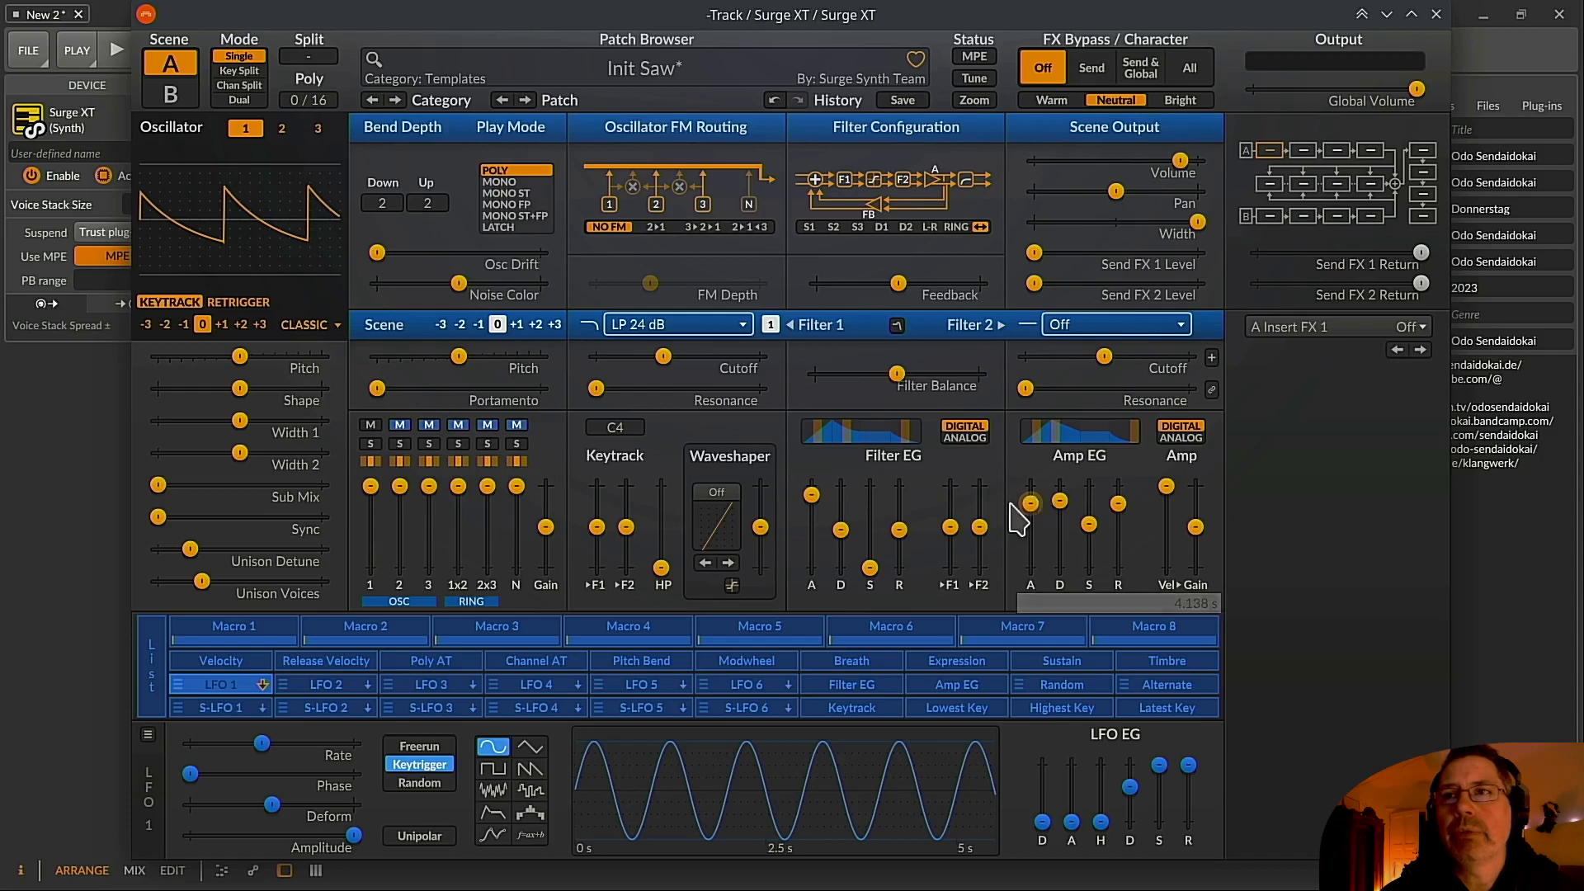
{"action": "mouse_move", "coordinate": [815, 505]}
{"action": "mouse_move", "coordinate": [812, 495]}
{"action": "left_mouse_down"}
{"action": "mouse_move", "coordinate": [840, 526]}
{"action": "mouse_move", "coordinate": [840, 501]}
{"action": "left_mouse_up"}
{"action": "left_click_drag", "start_coordinate": [869, 567], "coordinate": [899, 499]}
{"action": "mouse_move", "coordinate": [1112, 505]}
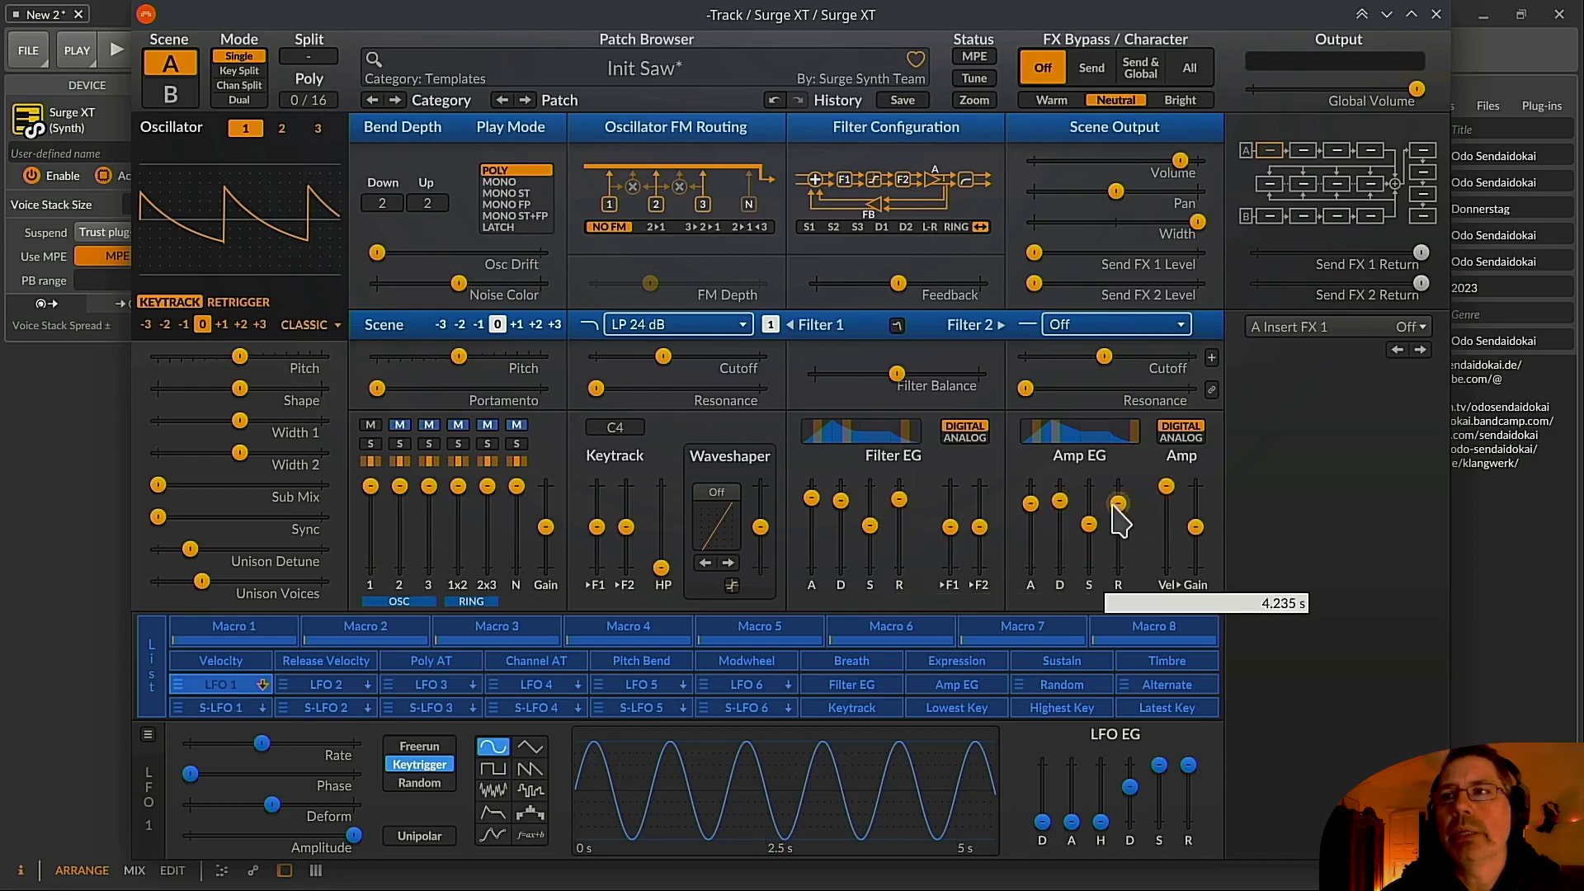
{"action": "left_click_drag", "start_coordinate": [899, 500], "coordinate": [899, 503]}
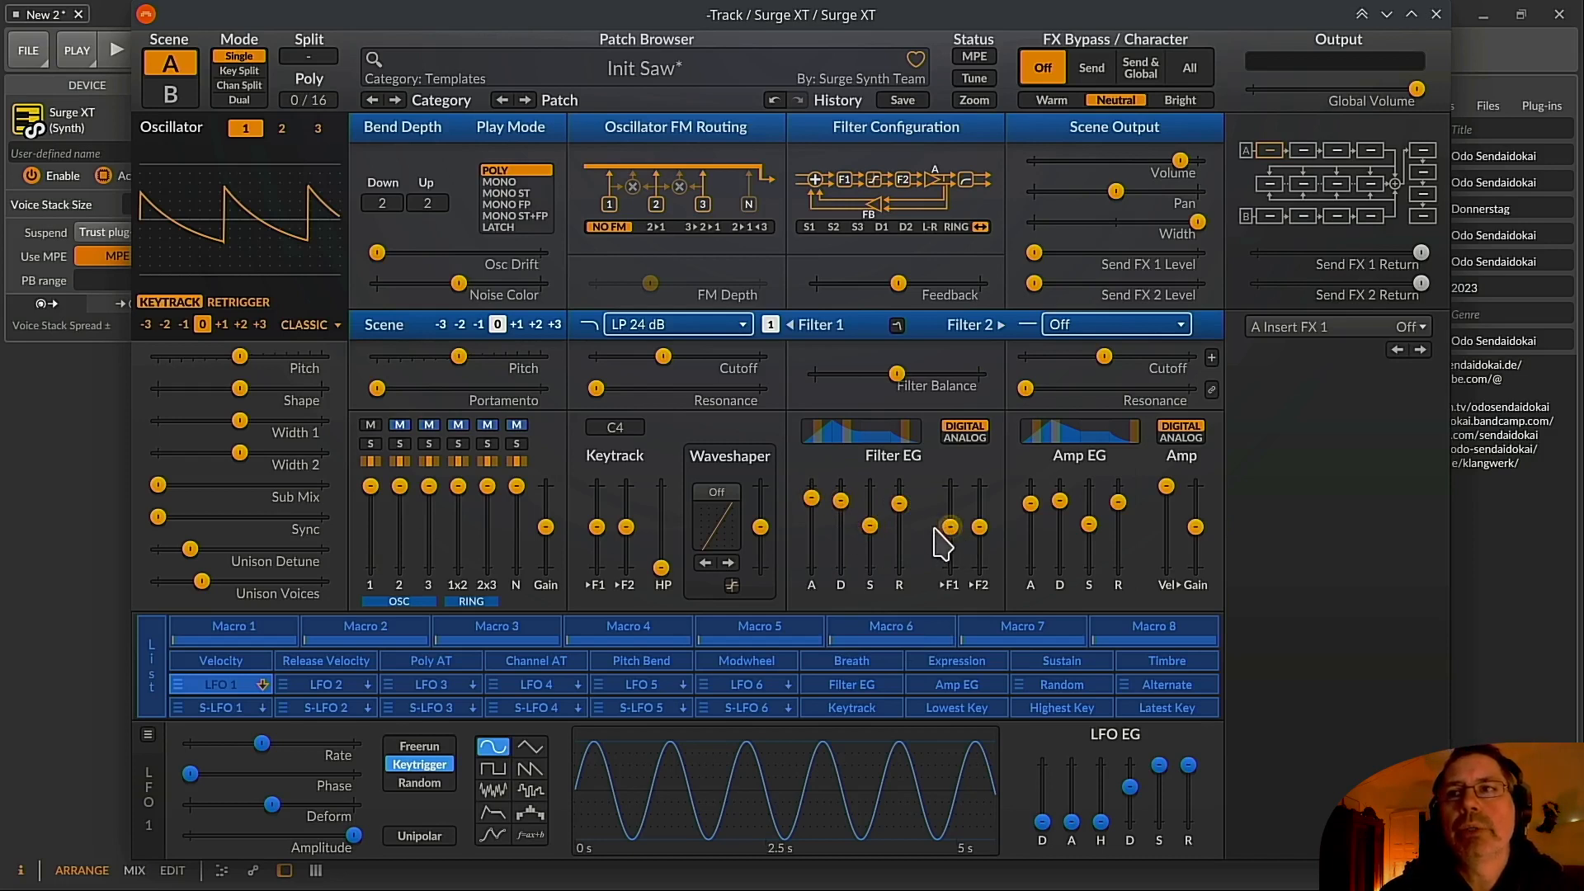
Try positive and strongly negative Filter EG modulation on Filter 1 and settle on a moderate positive amount
{"action": "left_click_drag", "start_coordinate": [952, 529], "coordinate": [950, 504]}
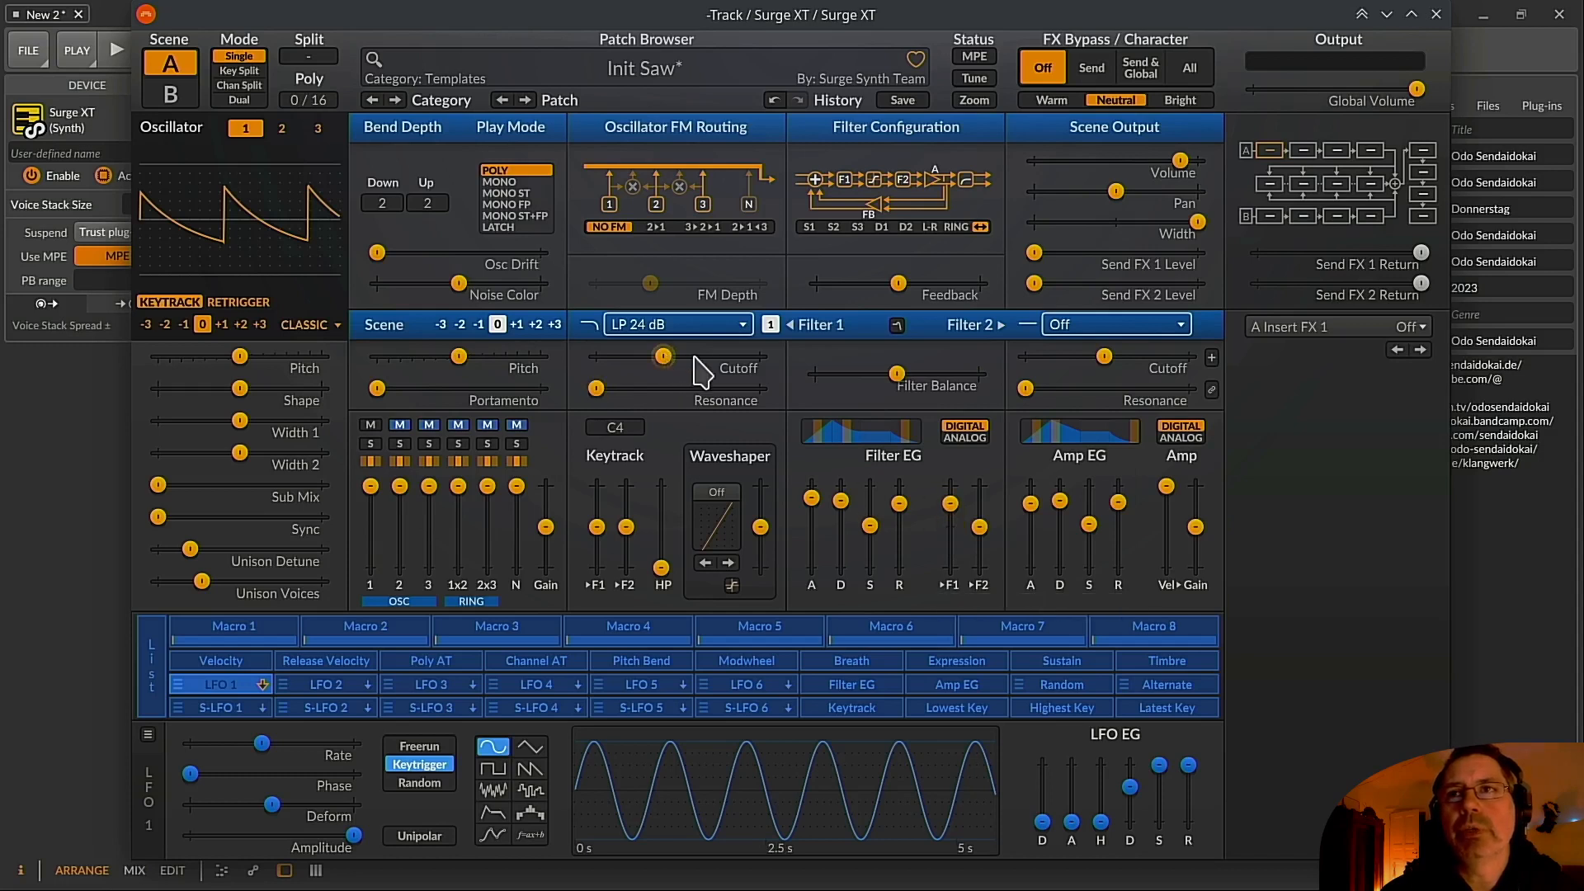
{"action": "left_click_drag", "start_coordinate": [950, 505], "coordinate": [950, 562]}
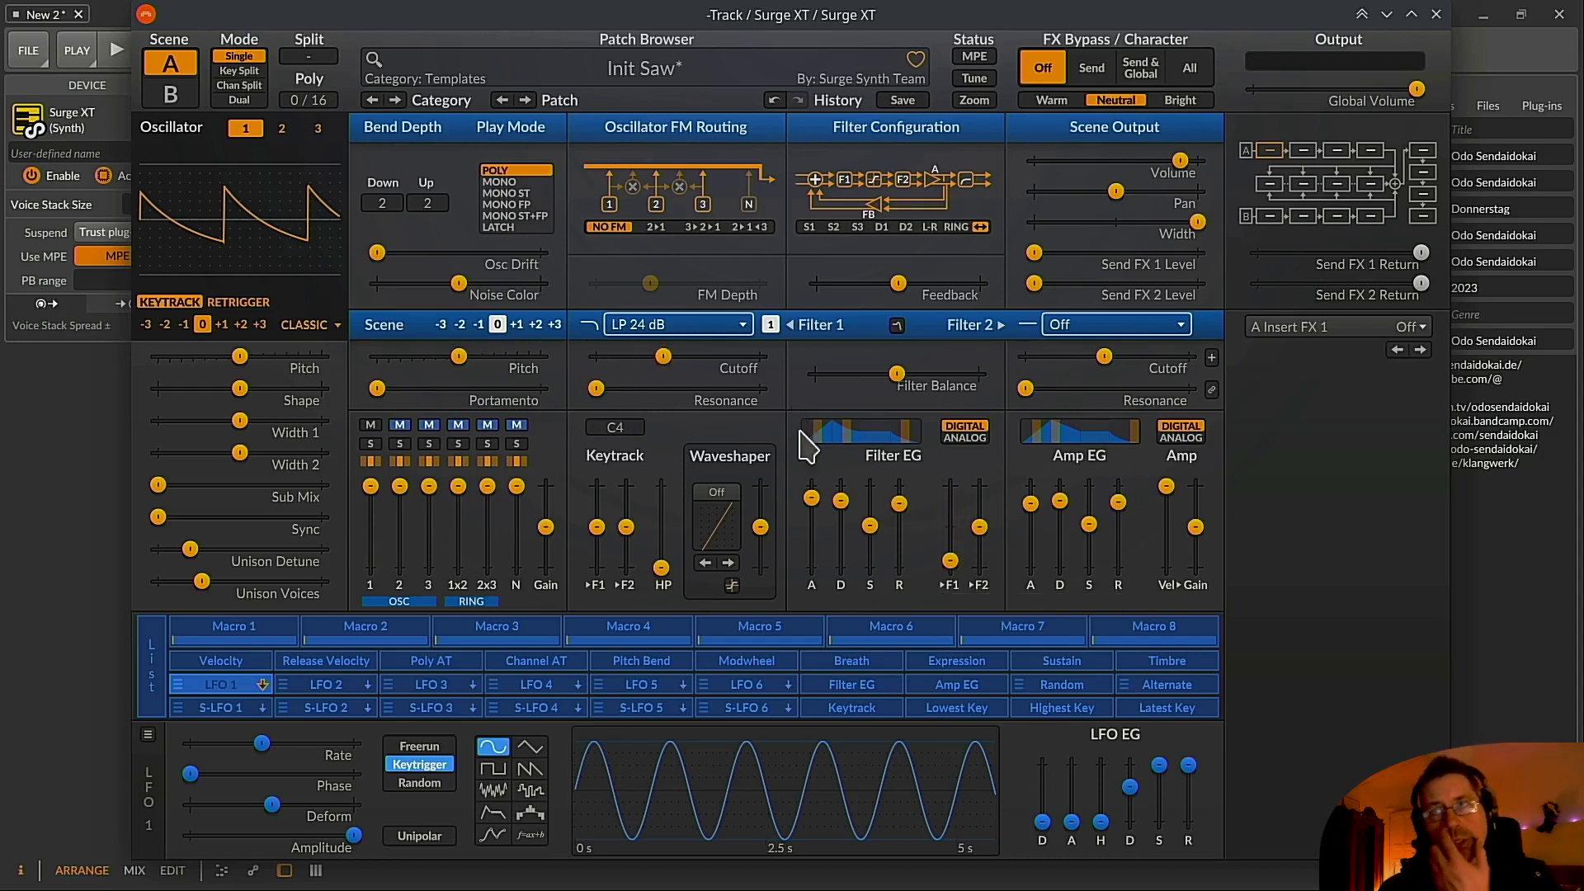
{"action": "left_click_drag", "start_coordinate": [951, 561], "coordinate": [948, 504]}
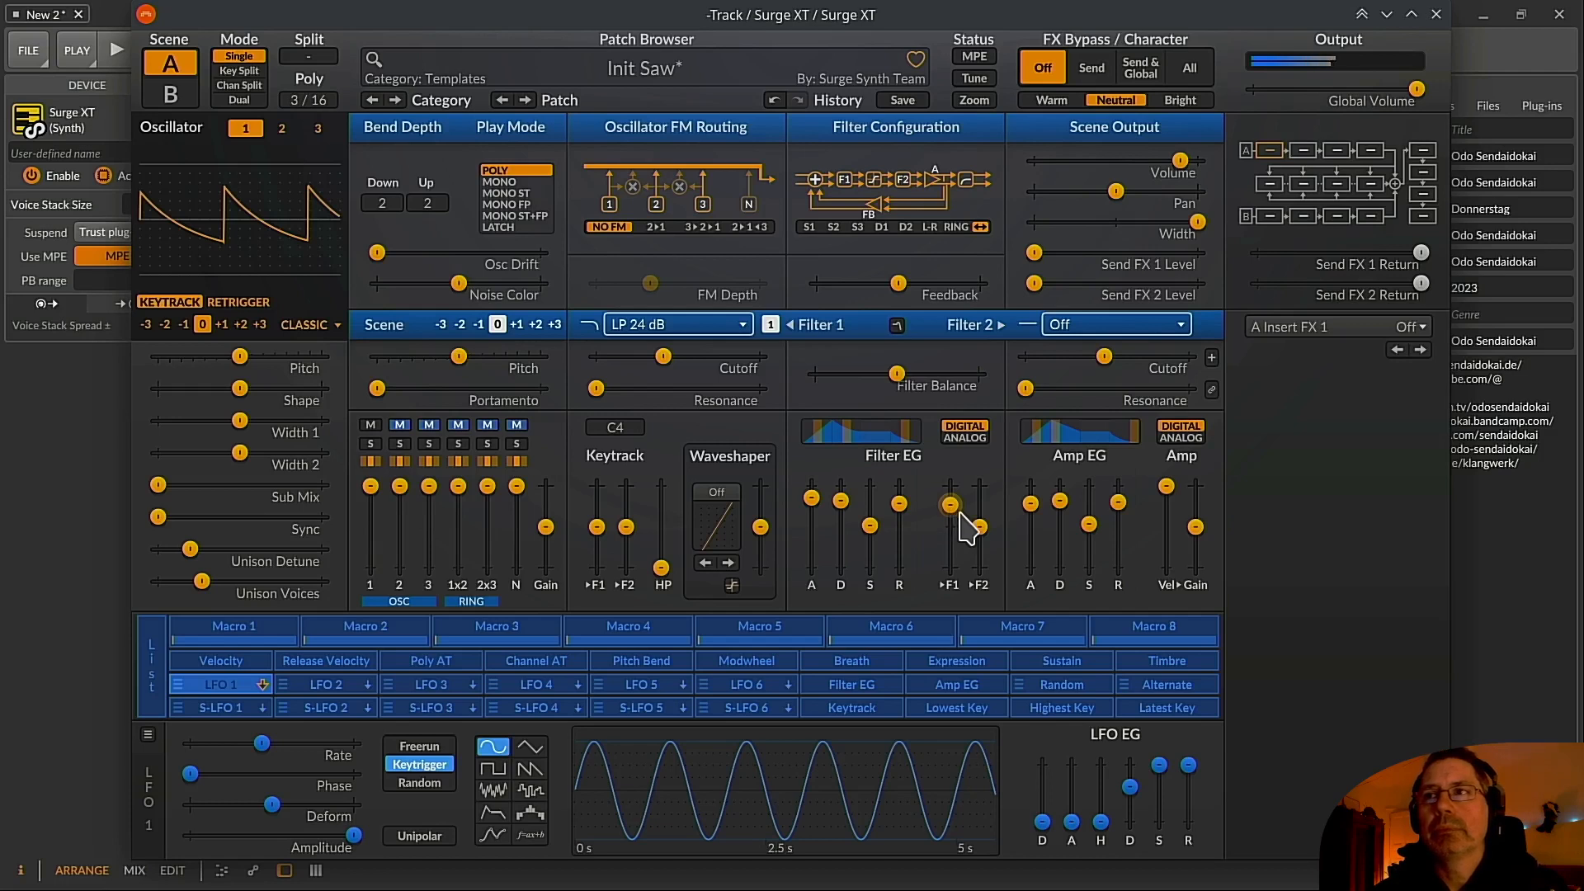
Lower the Amp EG sustain to just under 20 % and trim the Filter EG sustain slightly
{"action": "mouse_move", "coordinate": [1088, 529]}
{"action": "left_click_drag", "start_coordinate": [1088, 529], "coordinate": [1089, 540]}
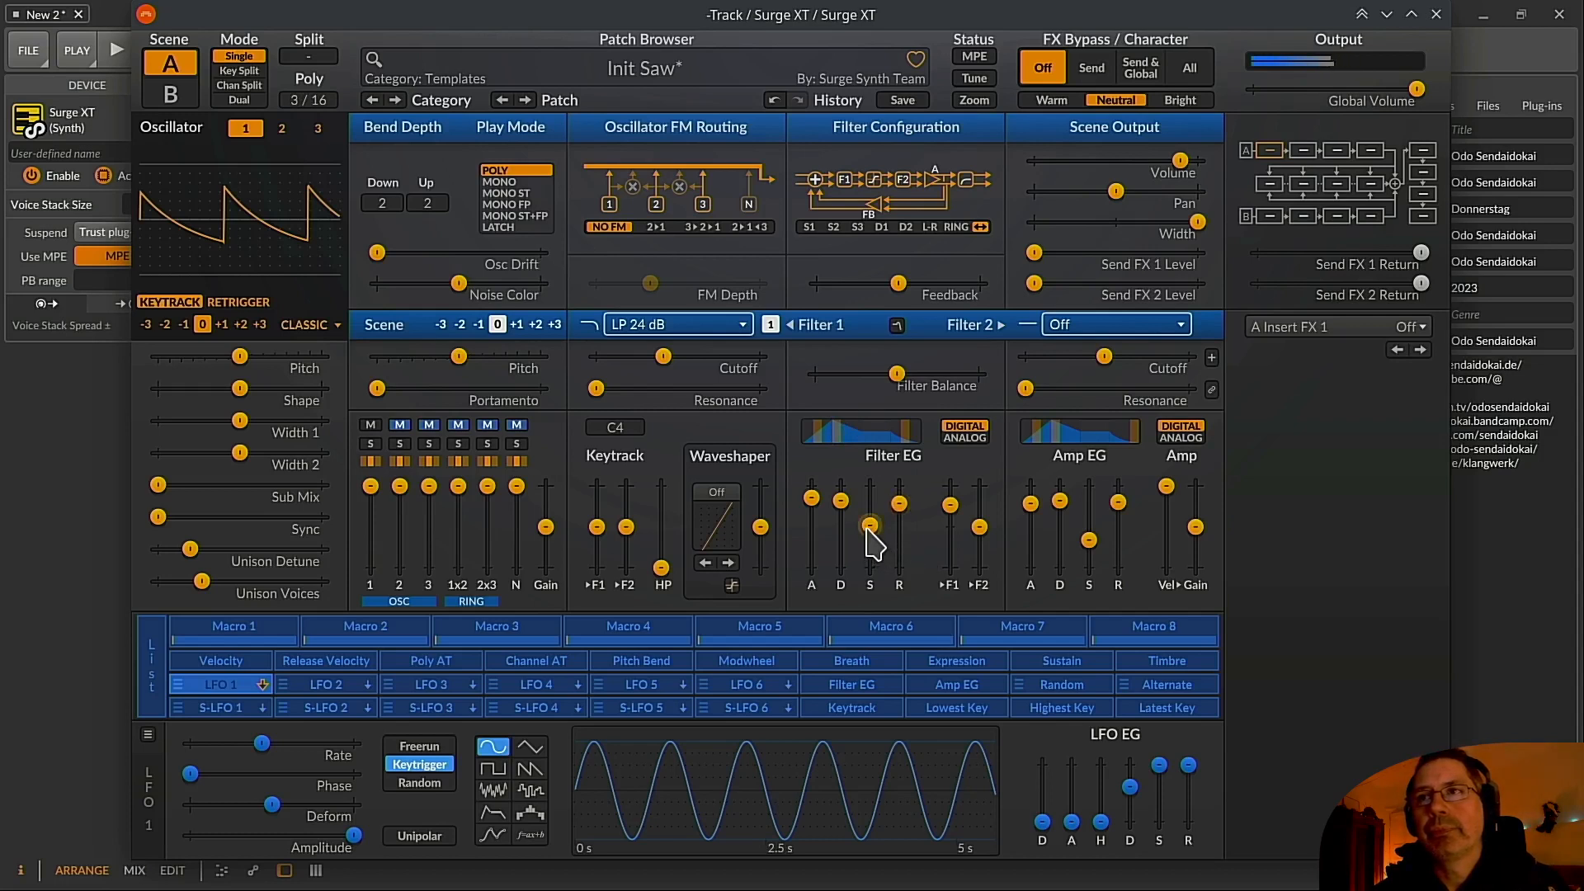
{"action": "mouse_move", "coordinate": [870, 526]}
{"action": "left_click_drag", "start_coordinate": [867, 526], "coordinate": [867, 529]}
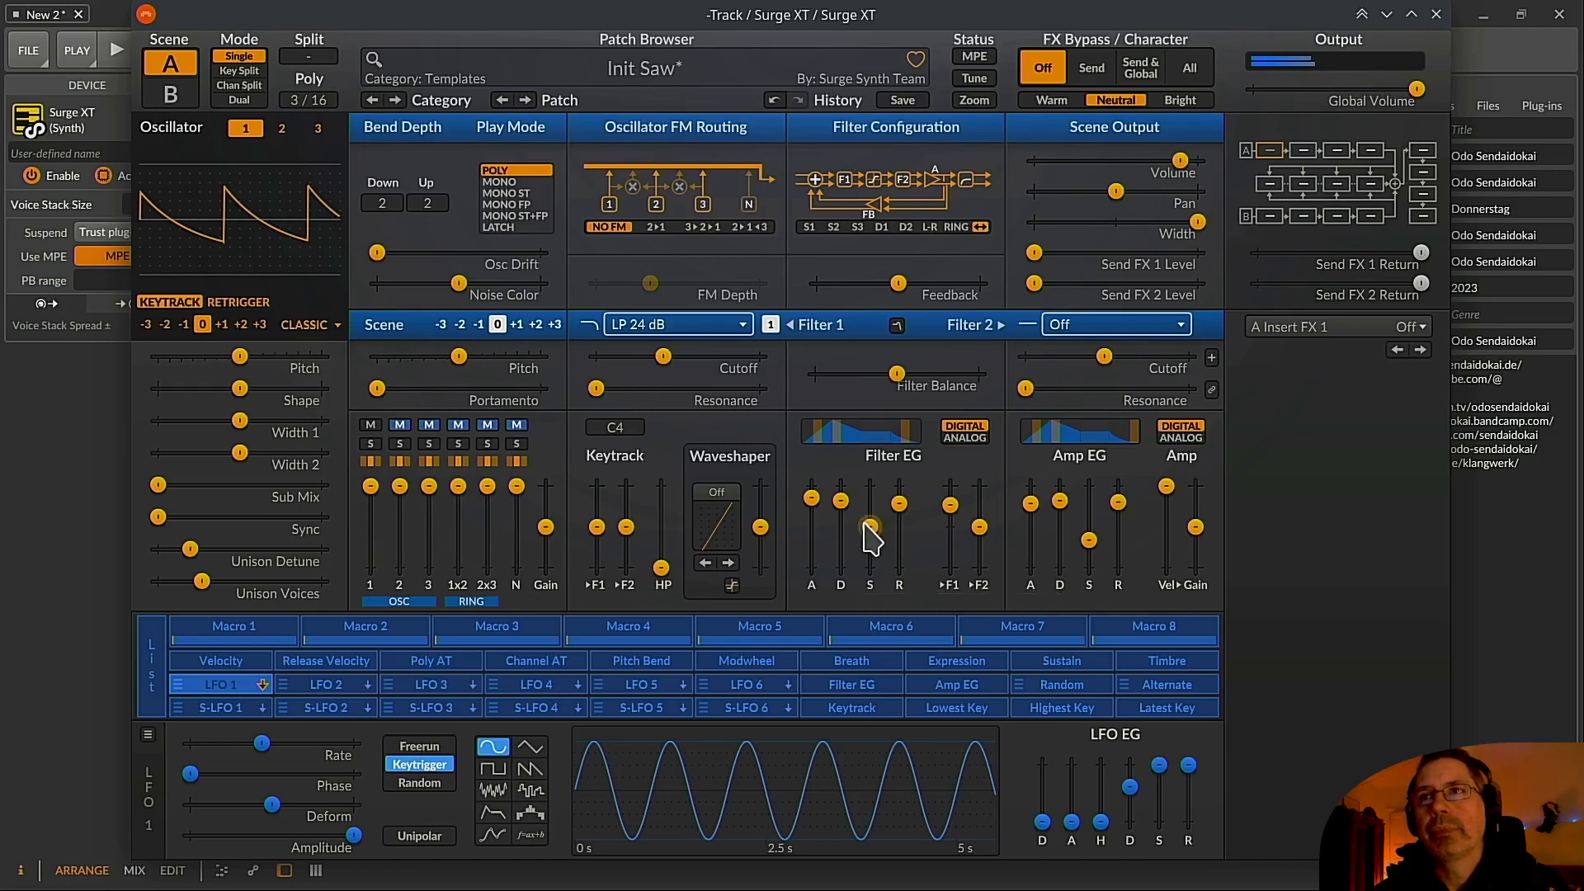
{"action": "left_click_drag", "start_coordinate": [864, 530], "coordinate": [870, 528]}
{"action": "left_click_drag", "start_coordinate": [1089, 540], "coordinate": [1088, 549]}
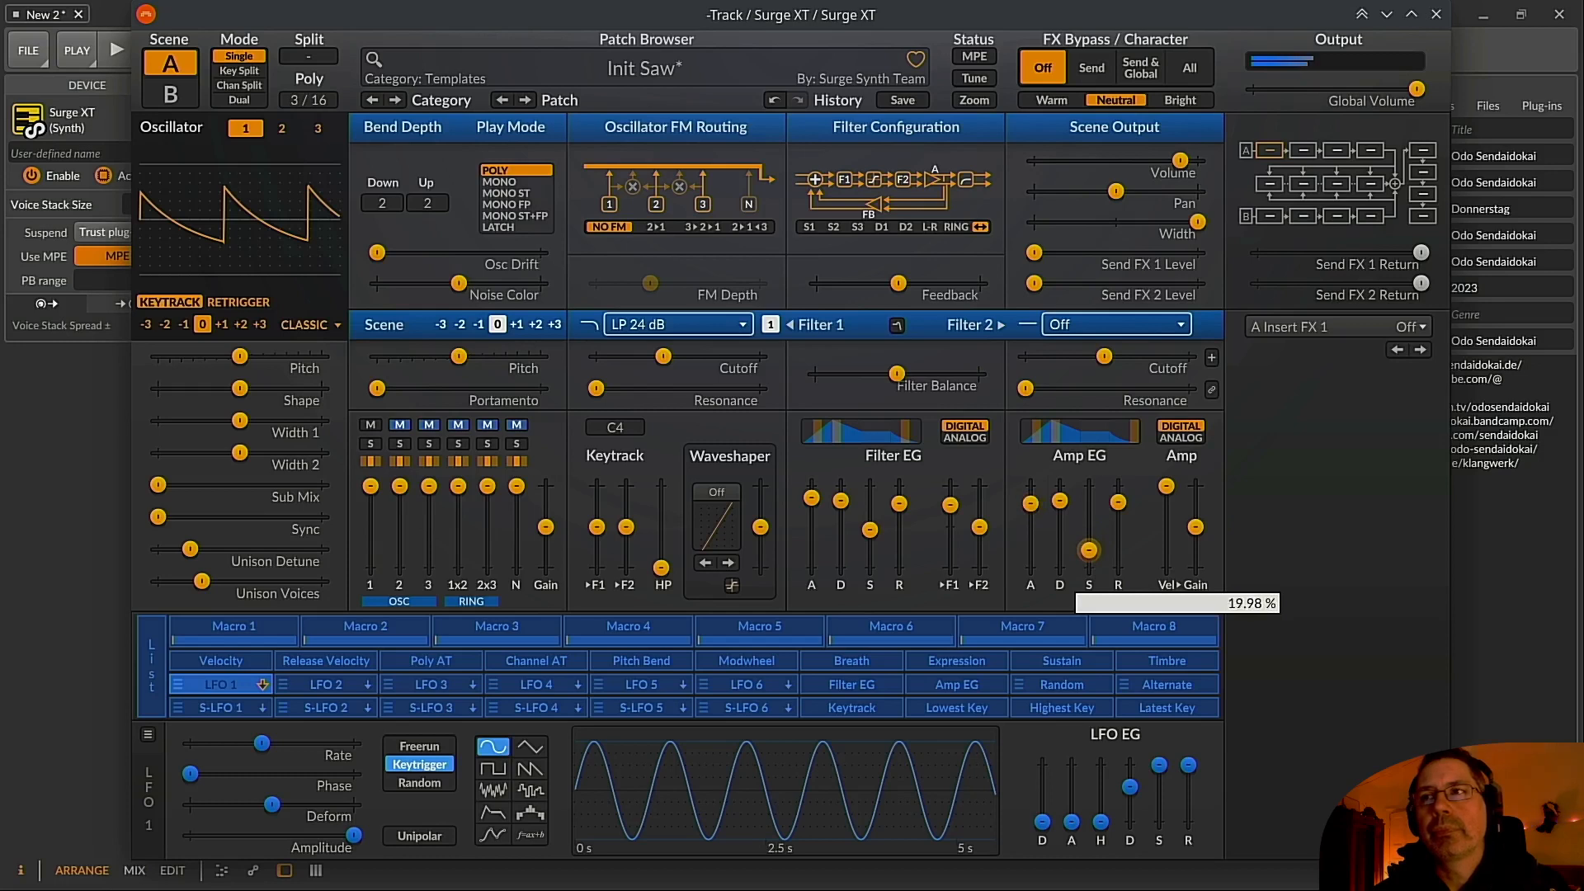
{"action": "left_click_drag", "start_coordinate": [1088, 551], "coordinate": [1089, 552]}
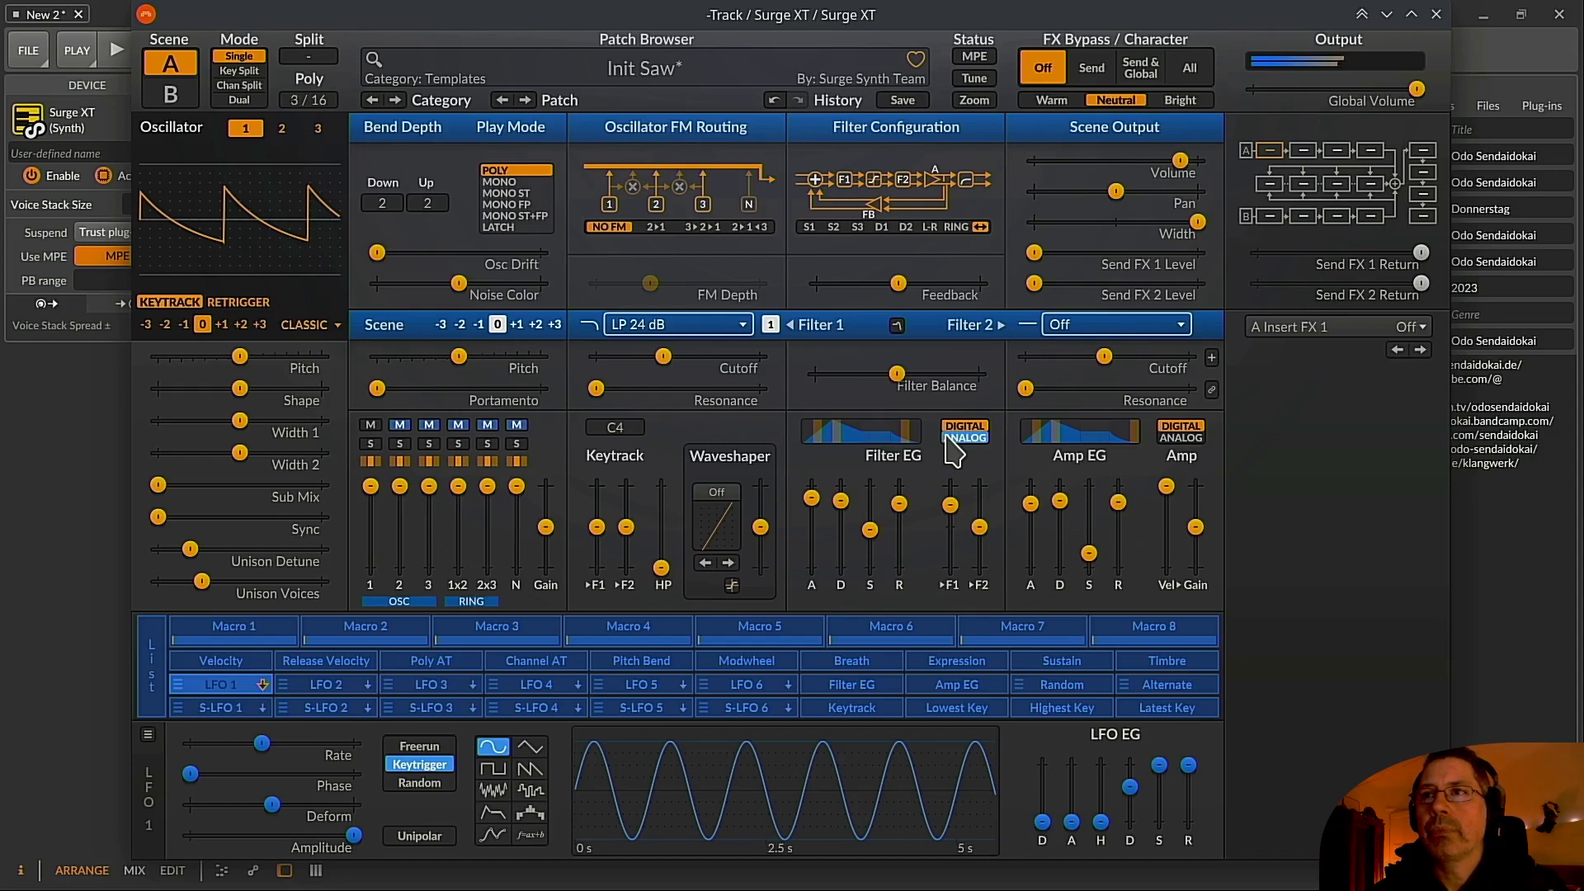
Lower Filter 1's cutoff further and lengthen the Filter EG decay to about 8 s
{"action": "left_click_drag", "start_coordinate": [663, 356], "coordinate": [644, 356]}
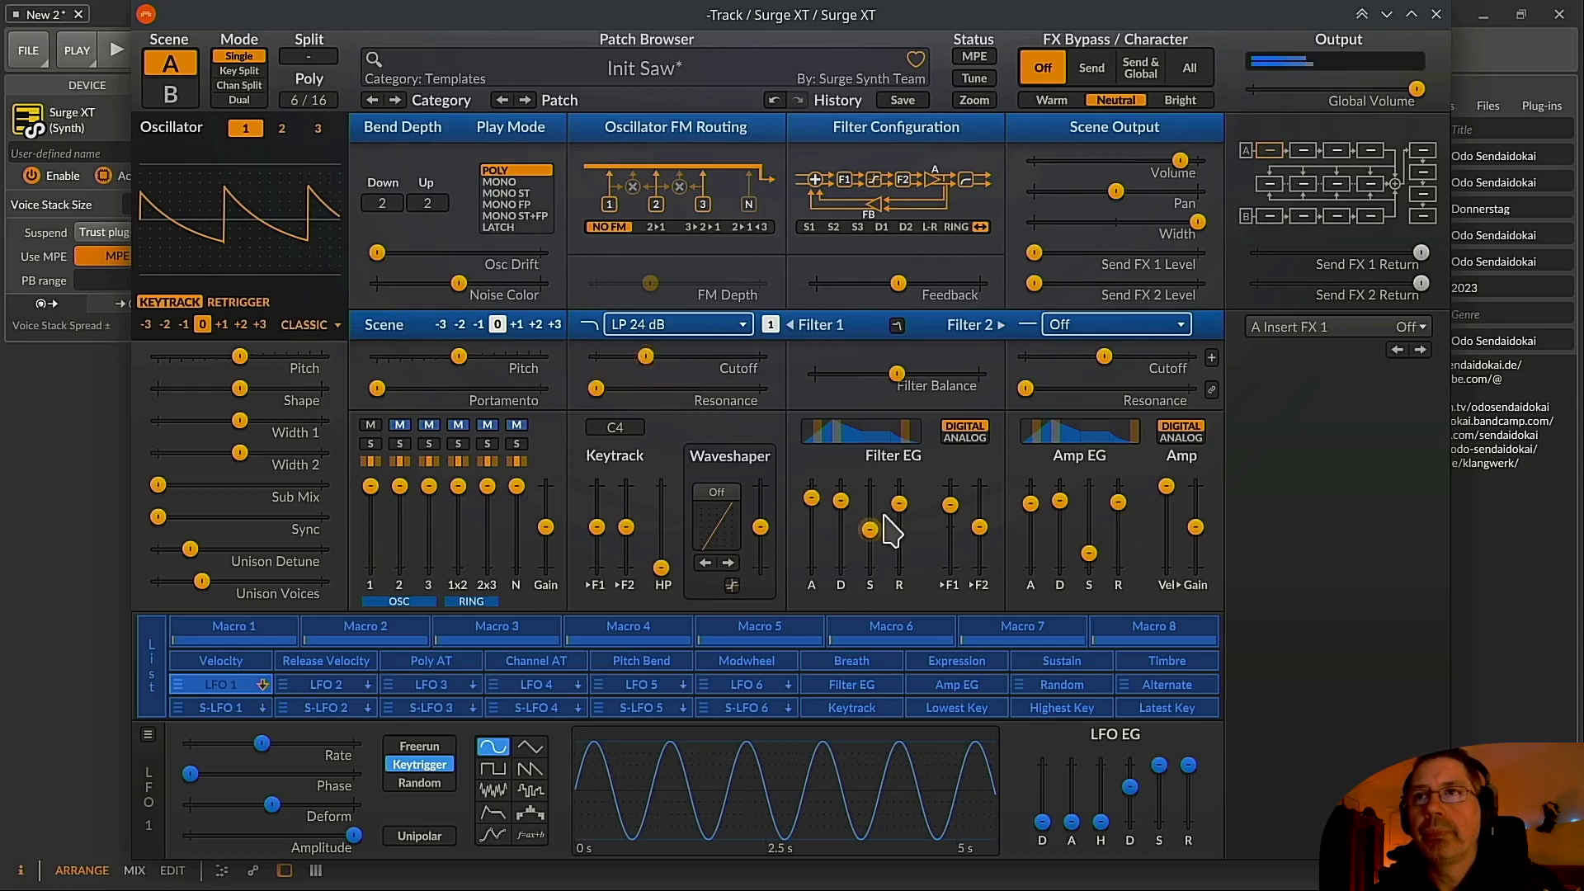
{"action": "mouse_move", "coordinate": [883, 515]}
{"action": "left_click", "coordinate": [839, 498]}
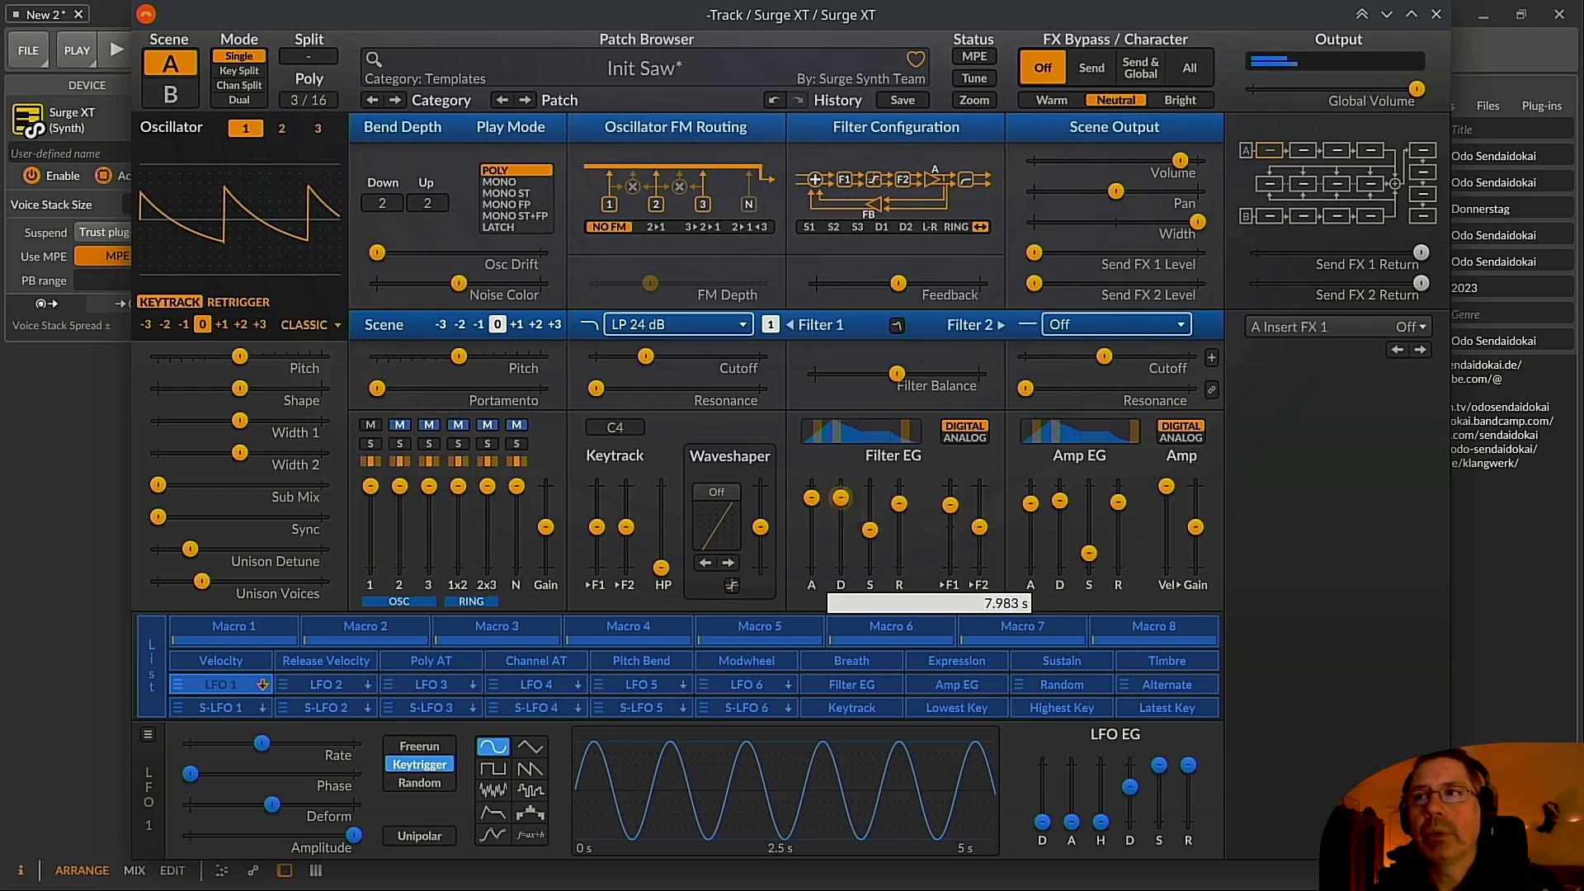
{"action": "left_click_drag", "start_coordinate": [840, 498], "coordinate": [840, 496]}
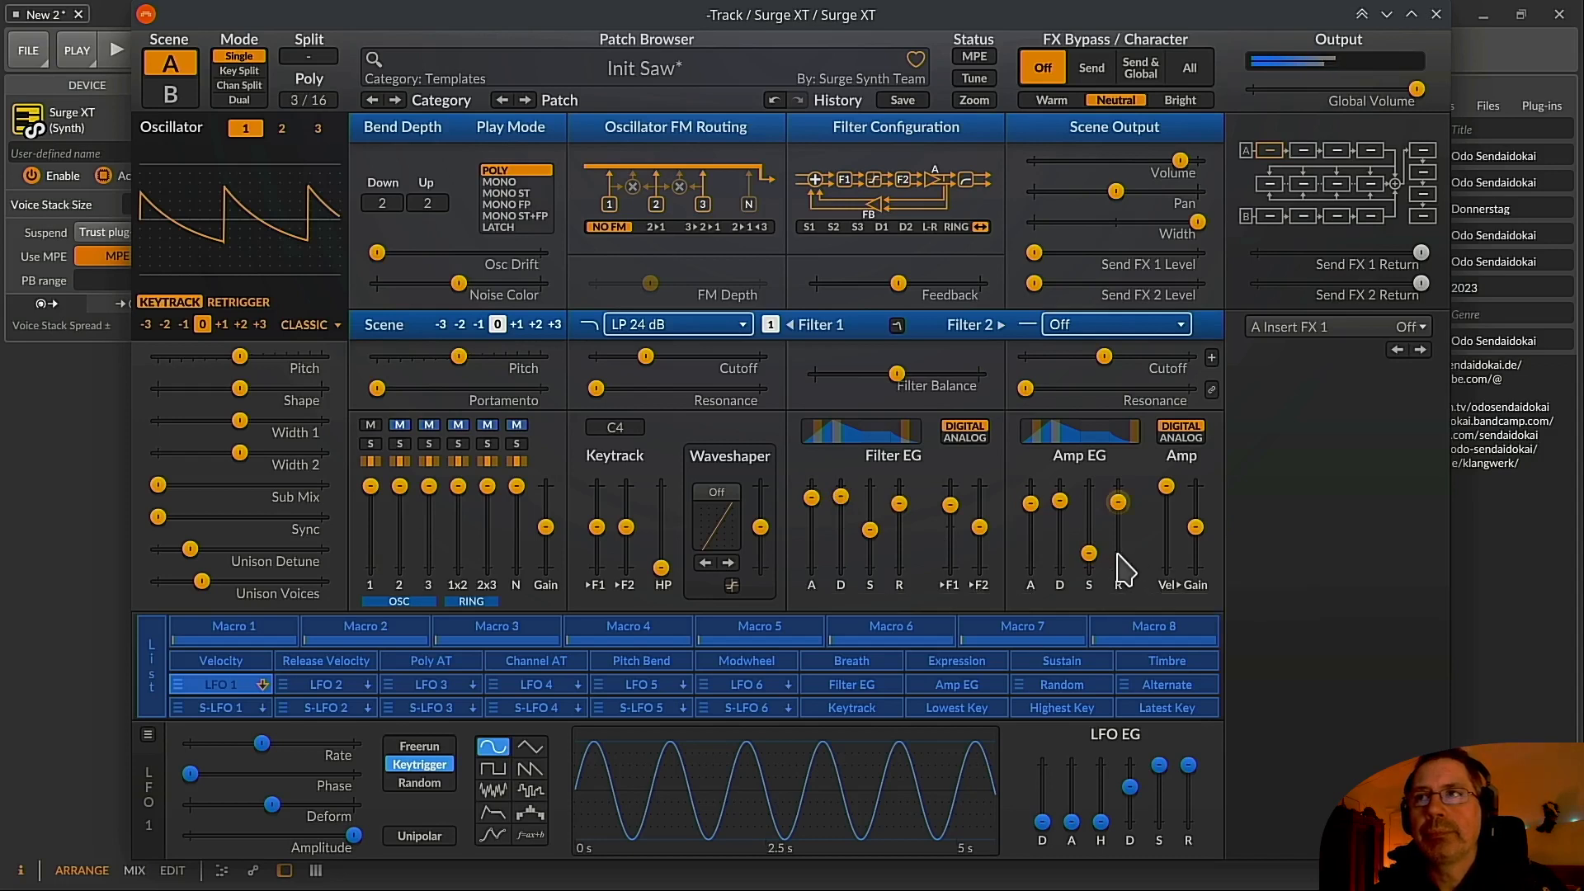
Lengthen the Amp EG decay and the Filter EG release slightly
{"action": "mouse_move", "coordinate": [1031, 561]}
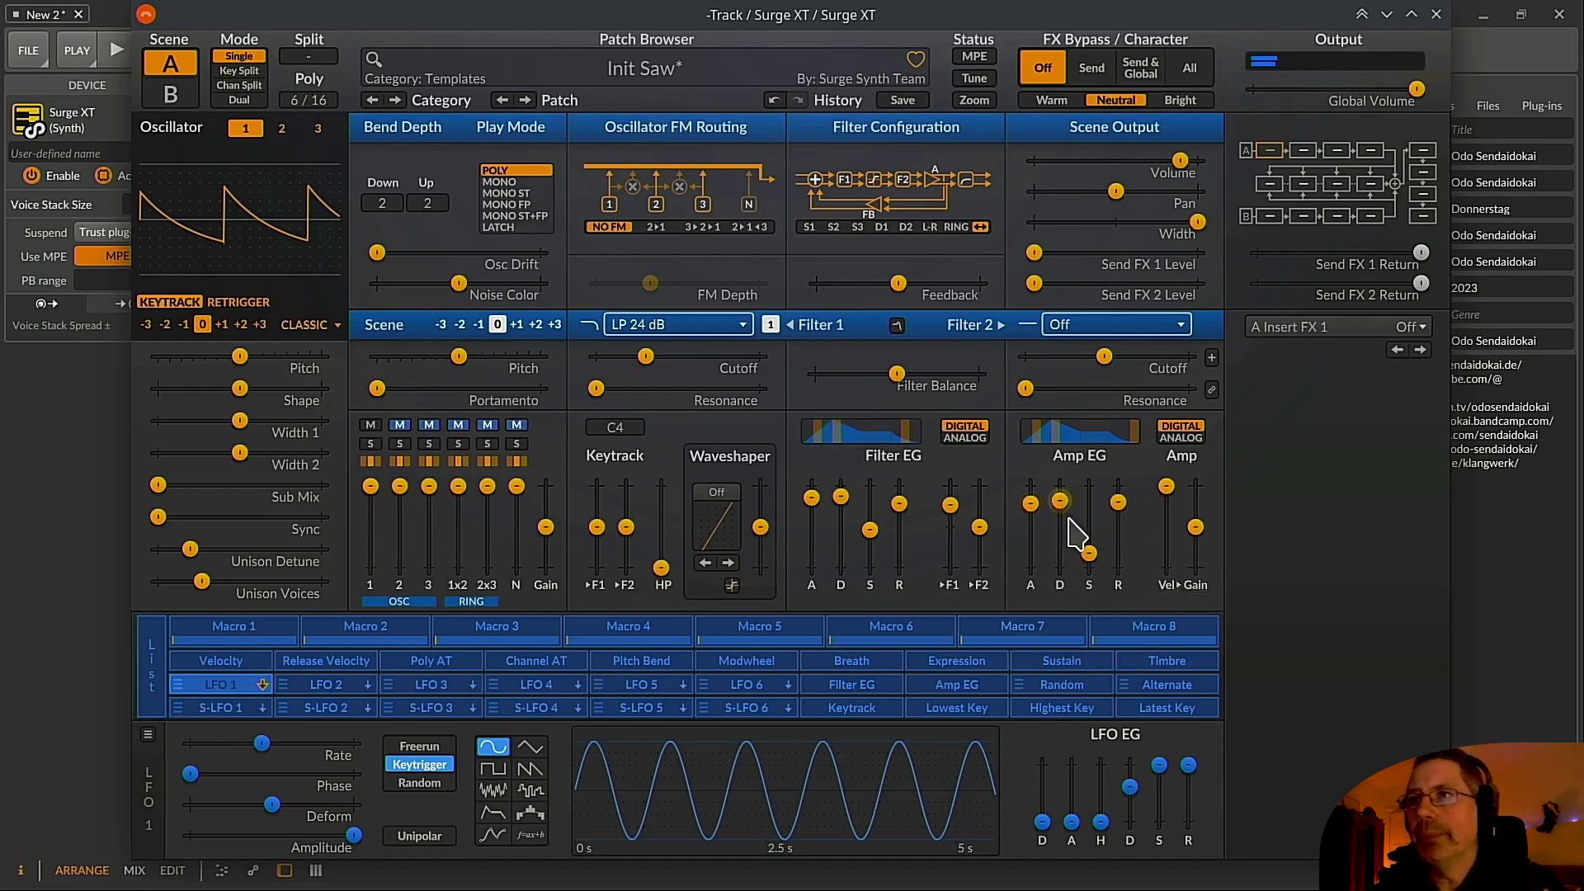
{"action": "left_click_drag", "start_coordinate": [1056, 508], "coordinate": [1059, 499]}
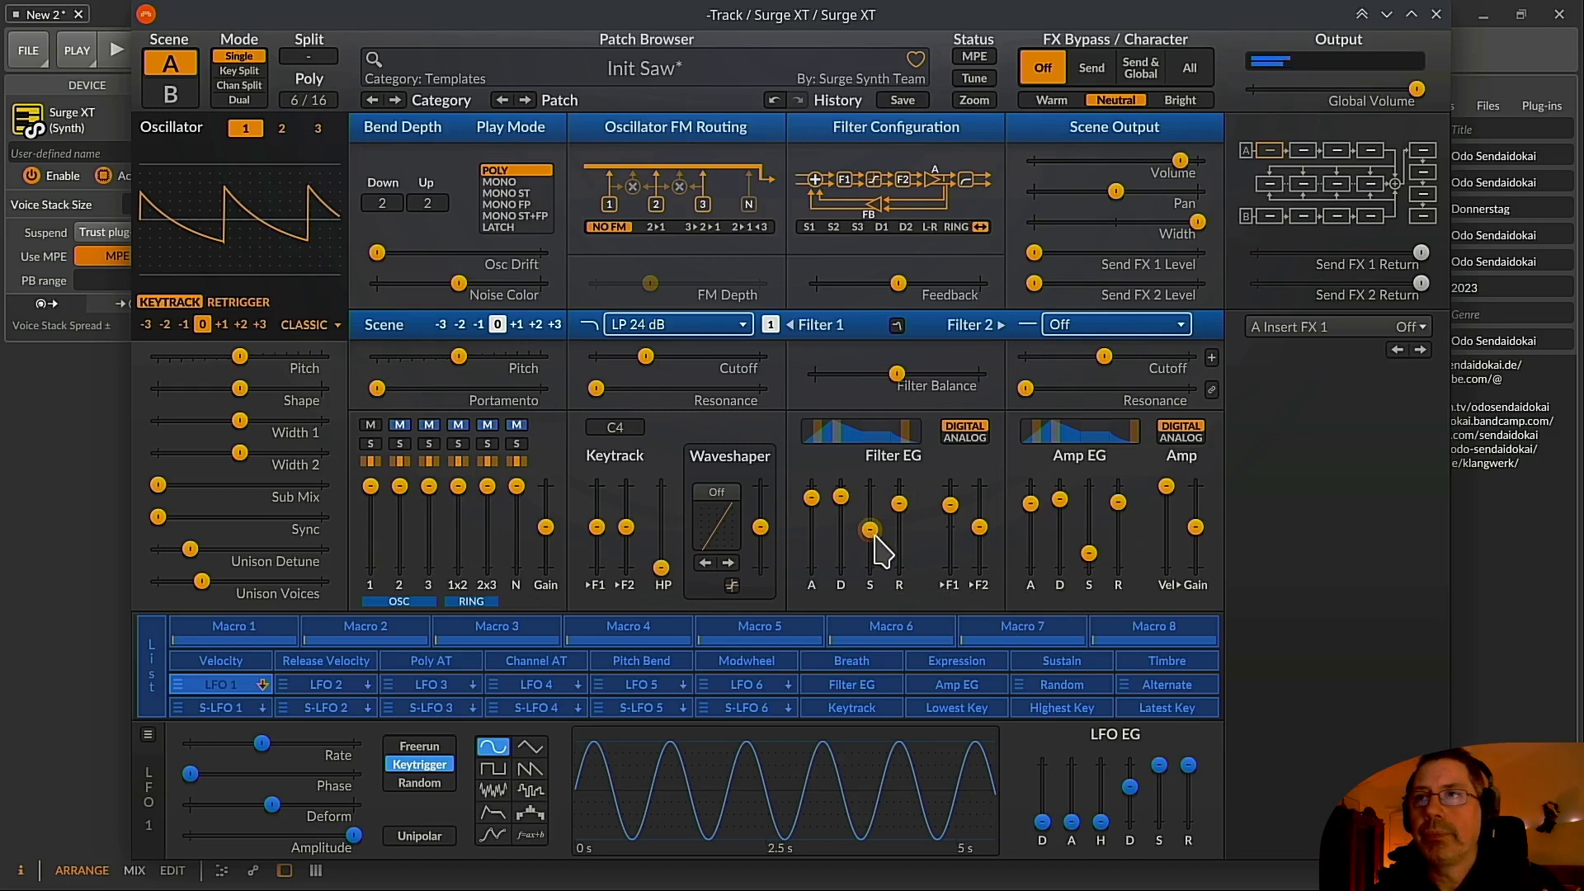
{"action": "mouse_move", "coordinate": [898, 505]}
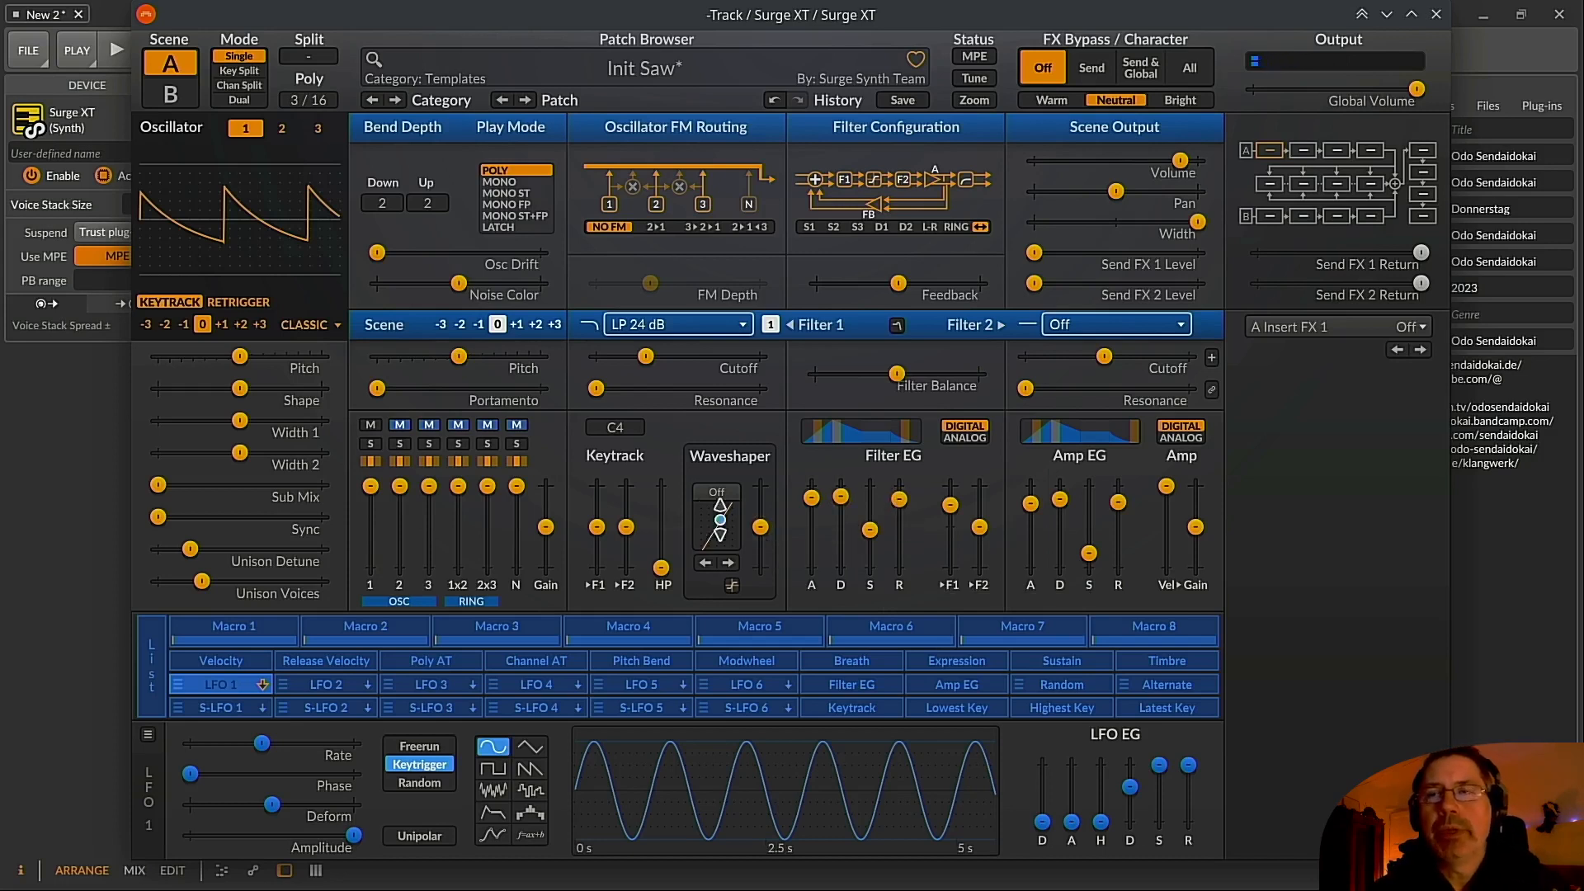
Set Filter 1's keytracking to 100 %, comparing it with almost no keytracking
{"action": "mouse_move", "coordinate": [655, 520]}
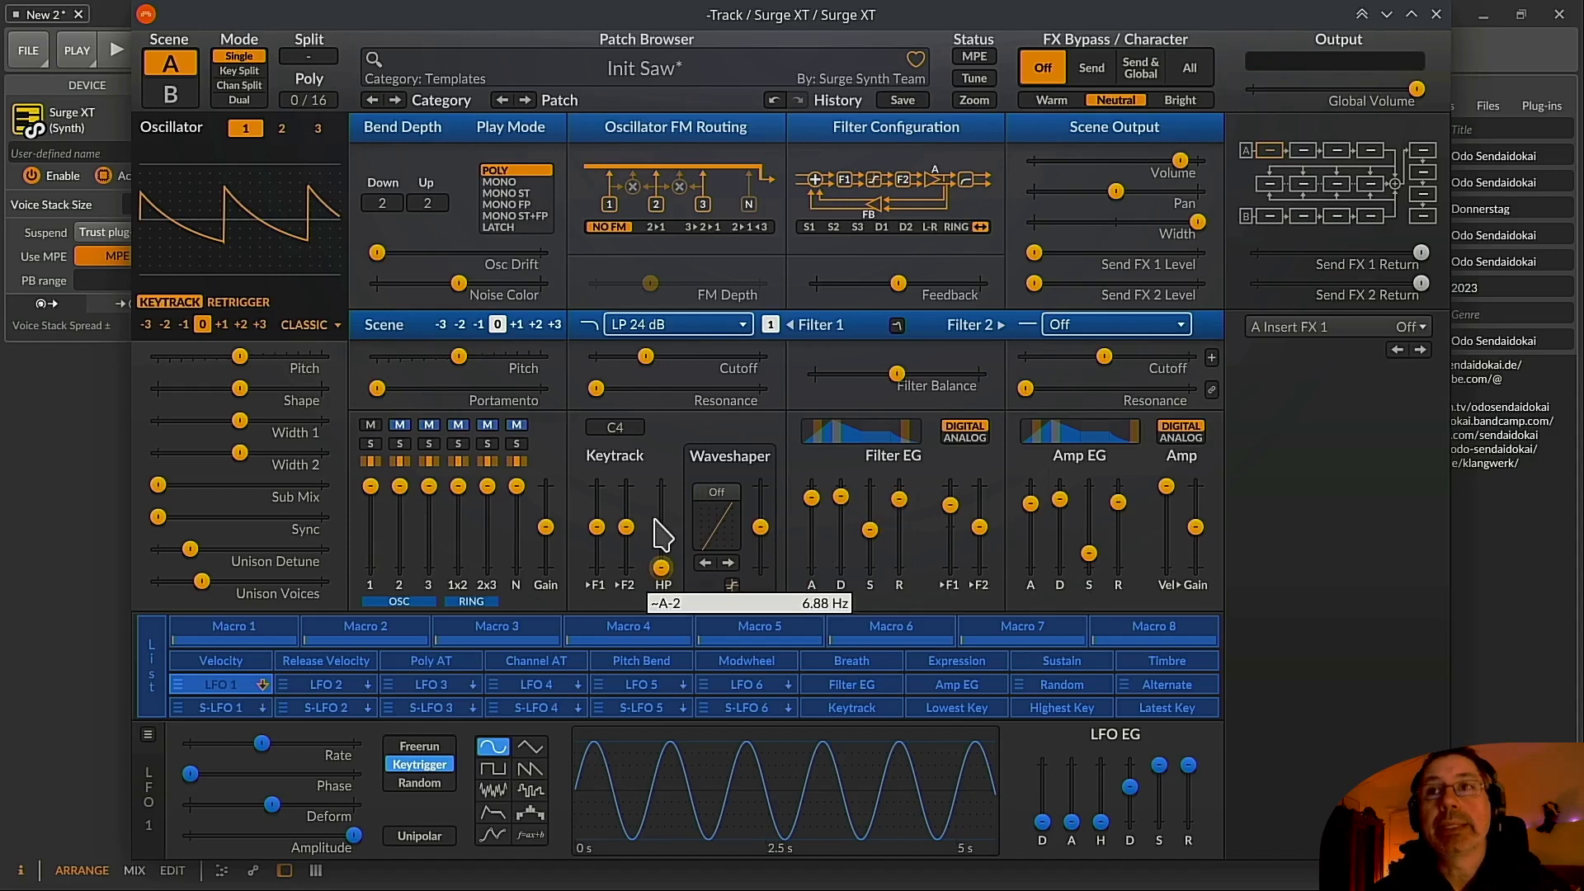
{"action": "mouse_move", "coordinate": [596, 525]}
{"action": "left_click_drag", "start_coordinate": [596, 525], "coordinate": [597, 486]}
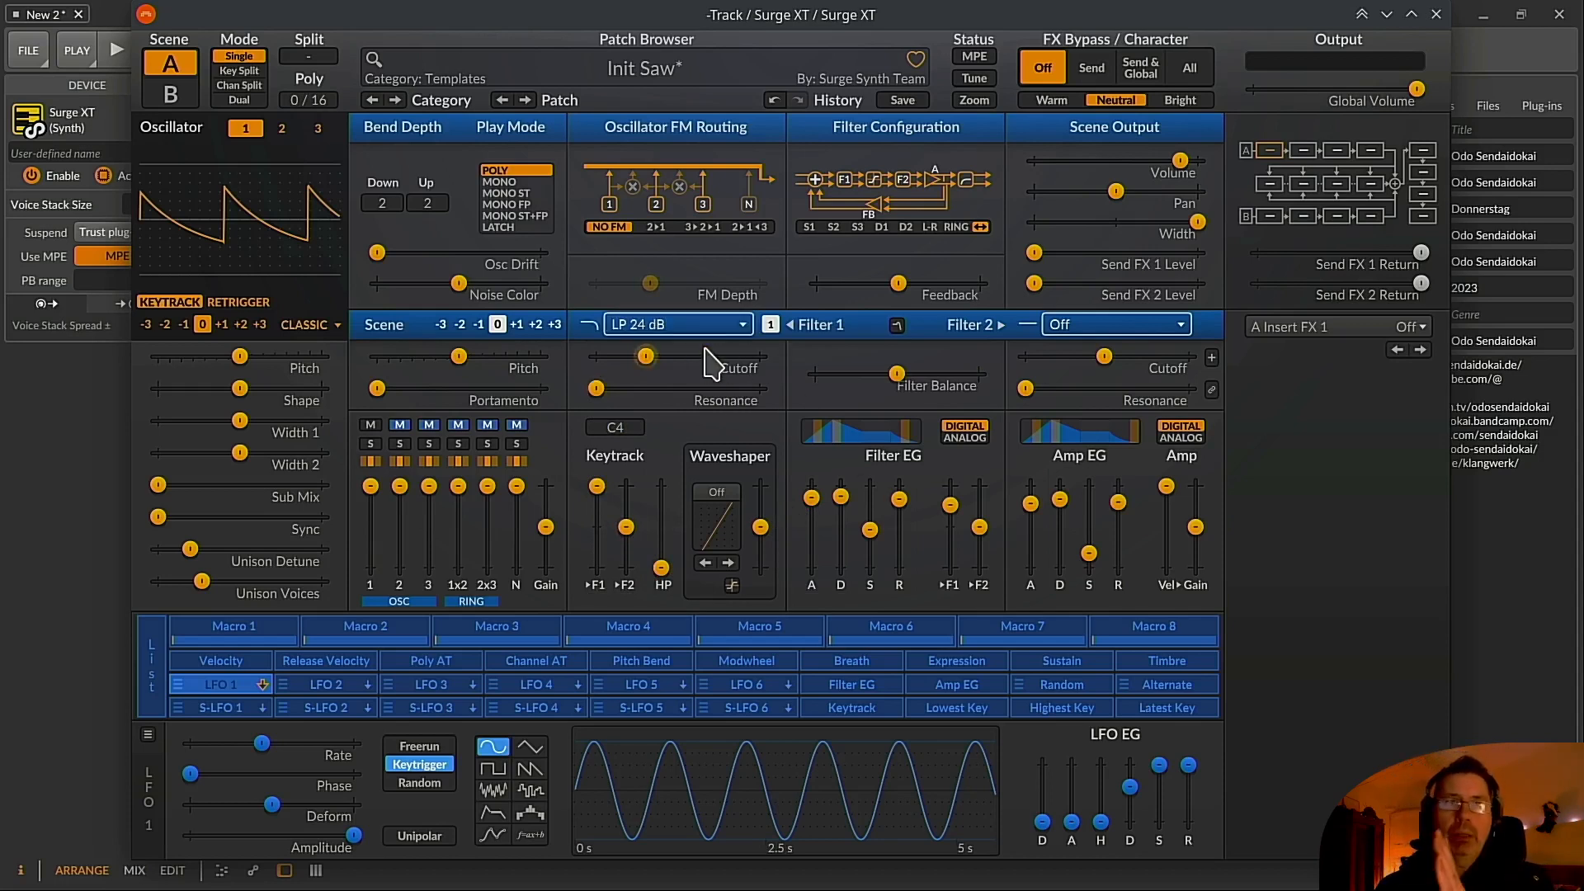
{"action": "mouse_move", "coordinate": [705, 351]}
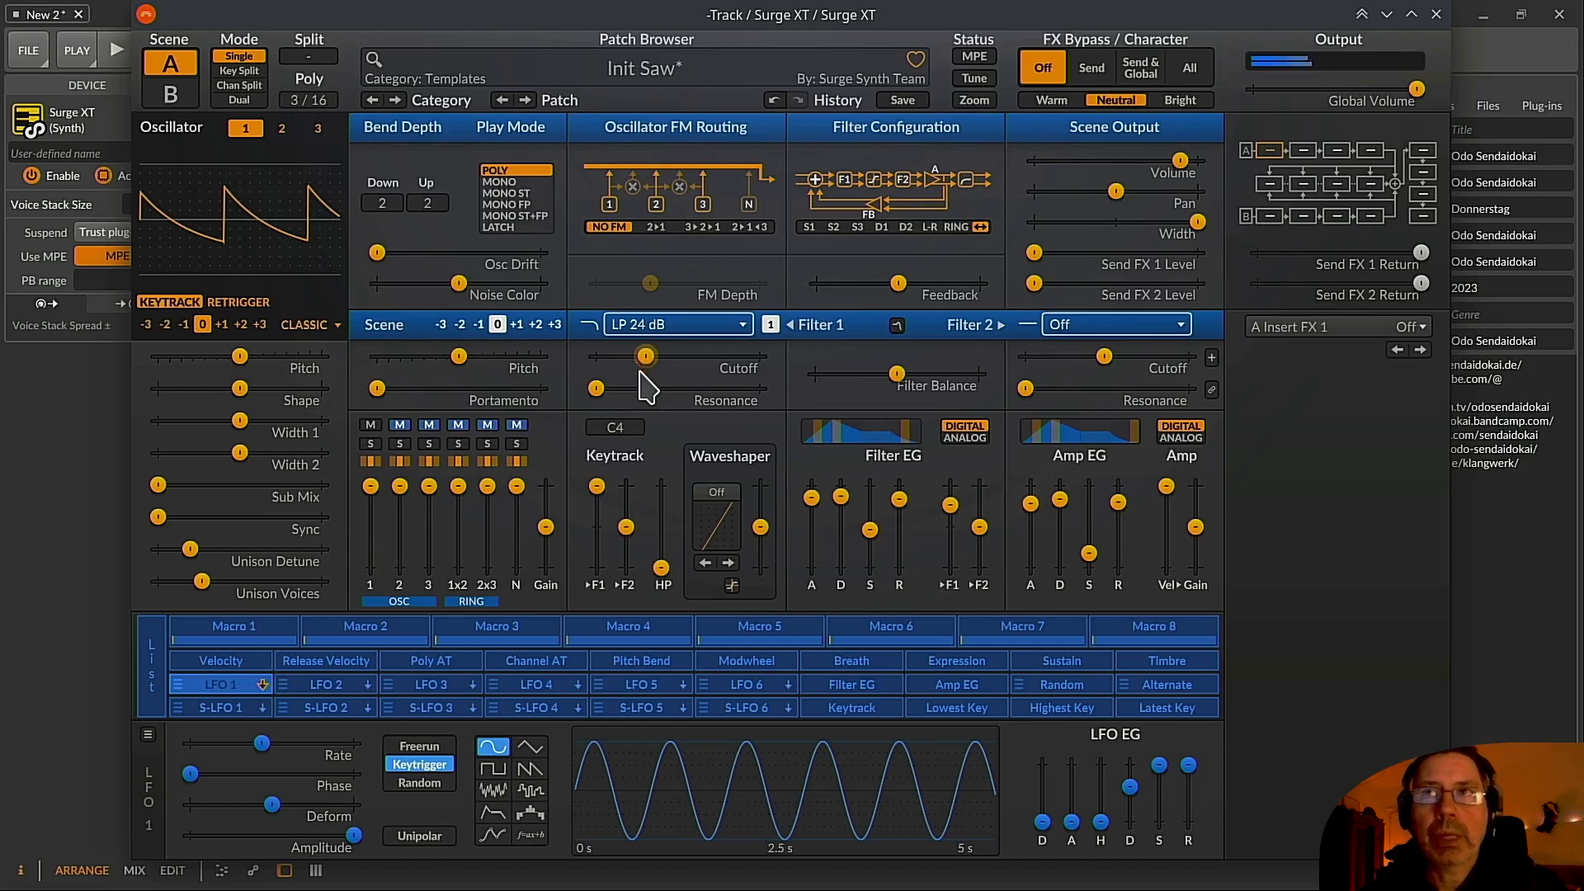
{"action": "left_click_drag", "start_coordinate": [587, 482], "coordinate": [592, 523]}
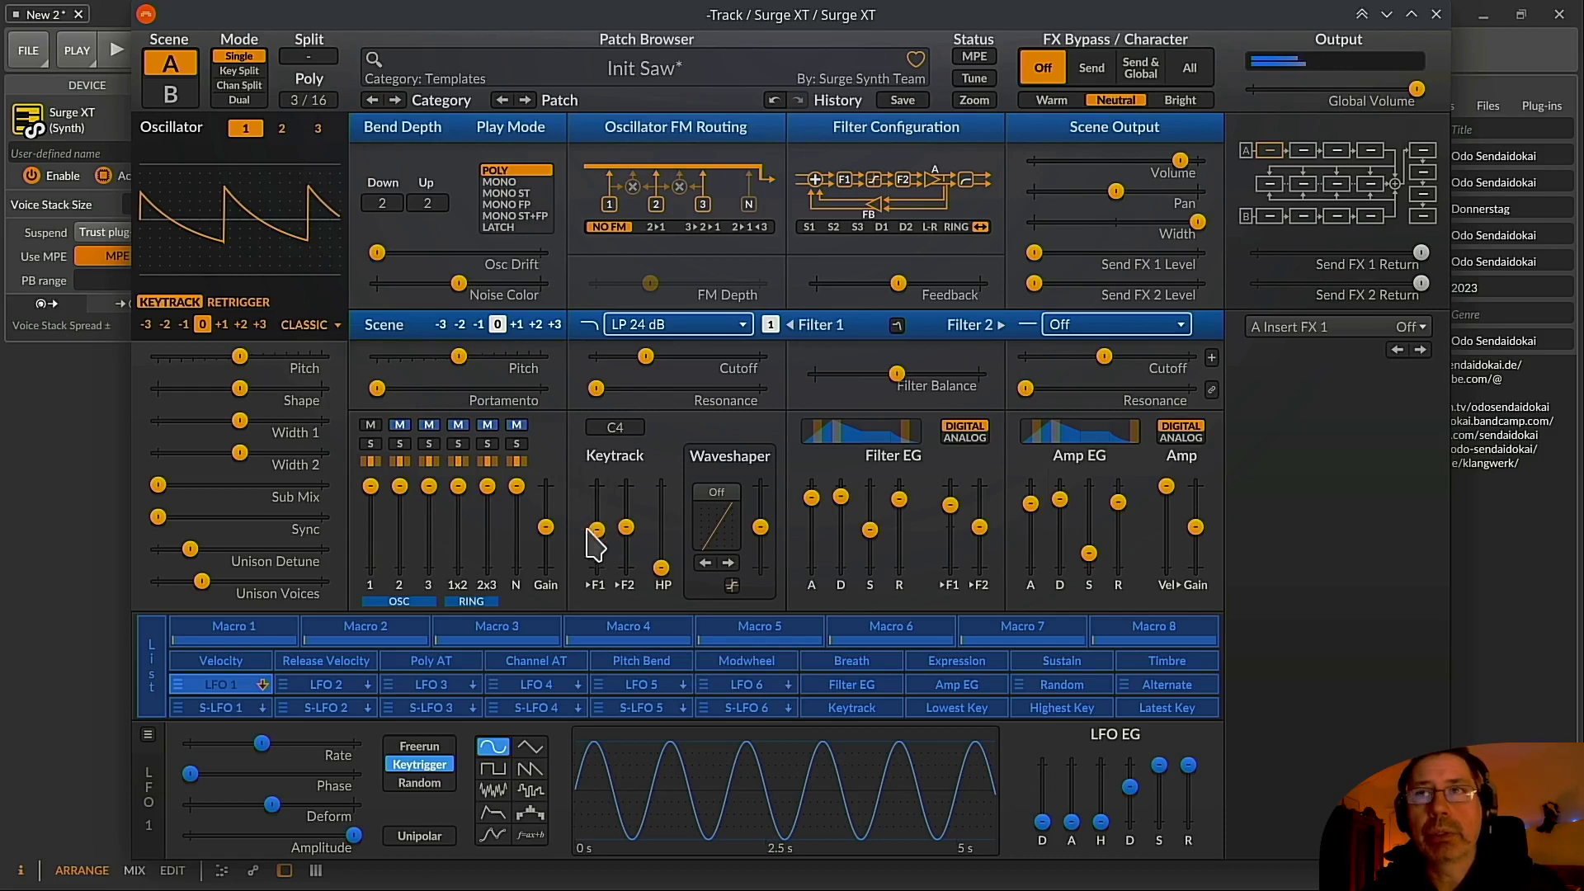
{"action": "left_click_drag", "start_coordinate": [597, 530], "coordinate": [596, 485]}
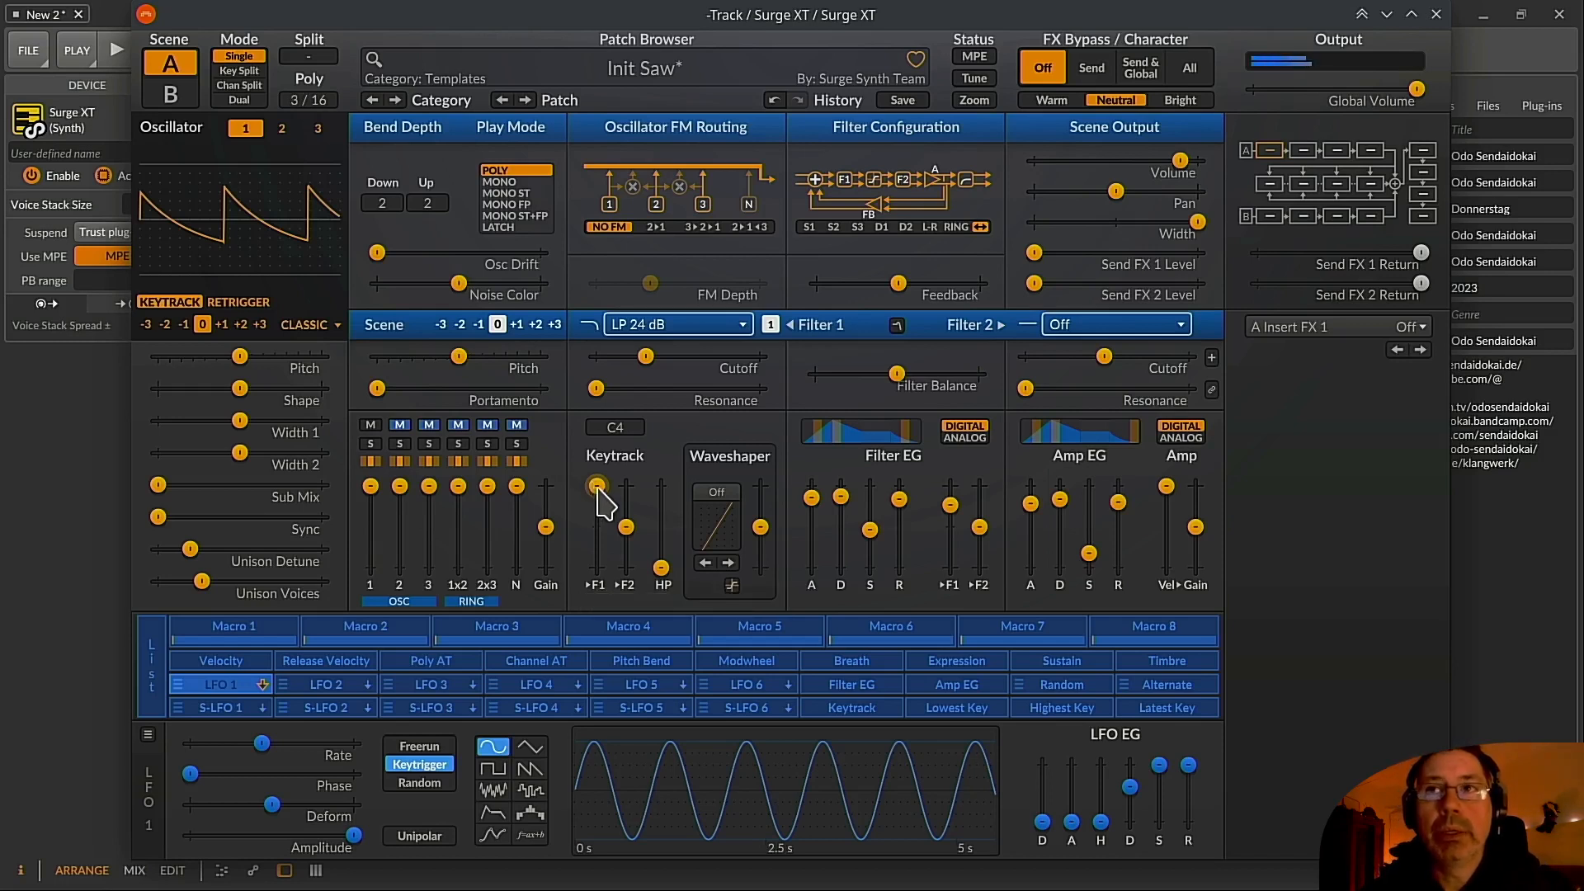
{"action": "mouse_move", "coordinate": [598, 488]}
{"action": "left_mouse_down"}
{"action": "mouse_move", "coordinate": [596, 547]}
{"action": "mouse_move", "coordinate": [593, 486]}
{"action": "left_mouse_up"}
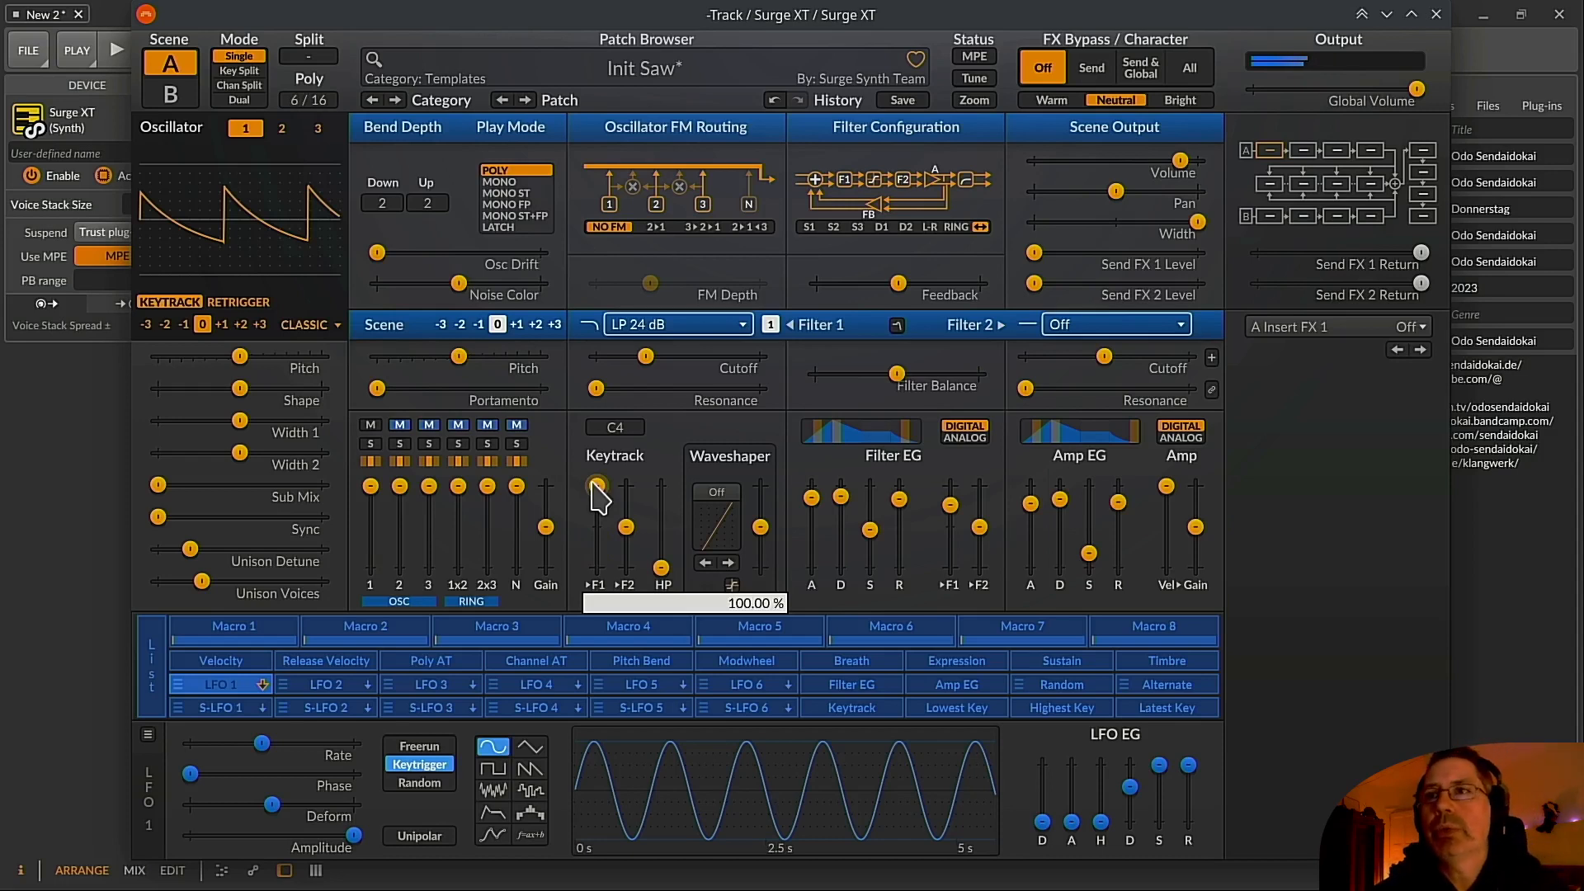
Try shorter release times on the Filter EG and Amp EG and return both to their long settings
{"action": "left_click_drag", "start_coordinate": [902, 500], "coordinate": [898, 522]}
{"action": "left_click_drag", "start_coordinate": [1118, 502], "coordinate": [1118, 527]}
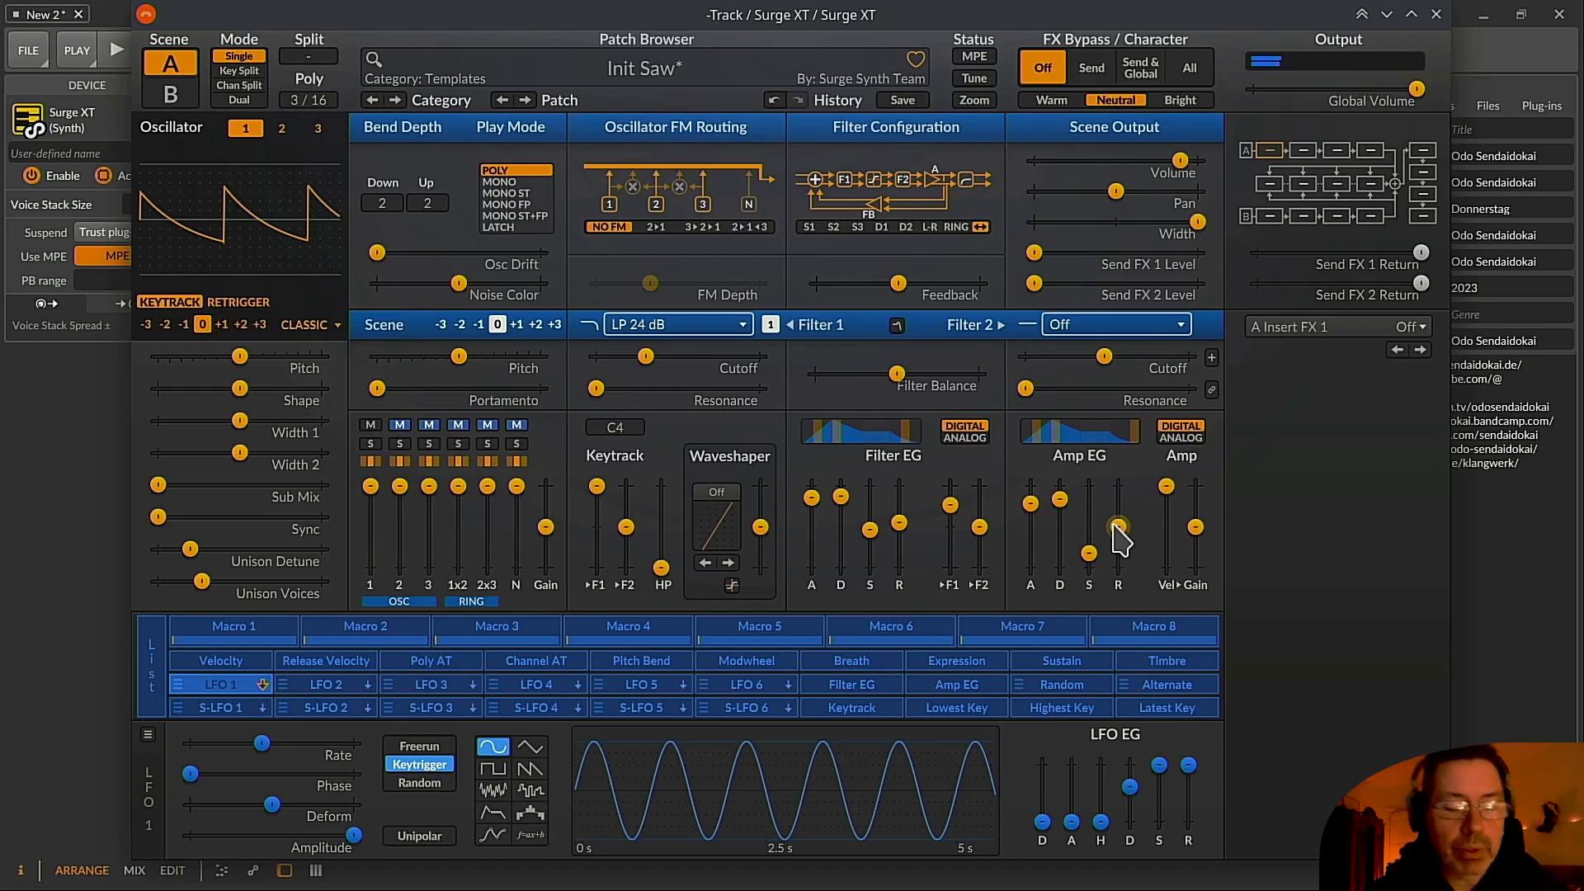
{"action": "left_click_drag", "start_coordinate": [900, 527], "coordinate": [899, 496]}
{"action": "left_click_drag", "start_coordinate": [1113, 529], "coordinate": [1114, 501]}
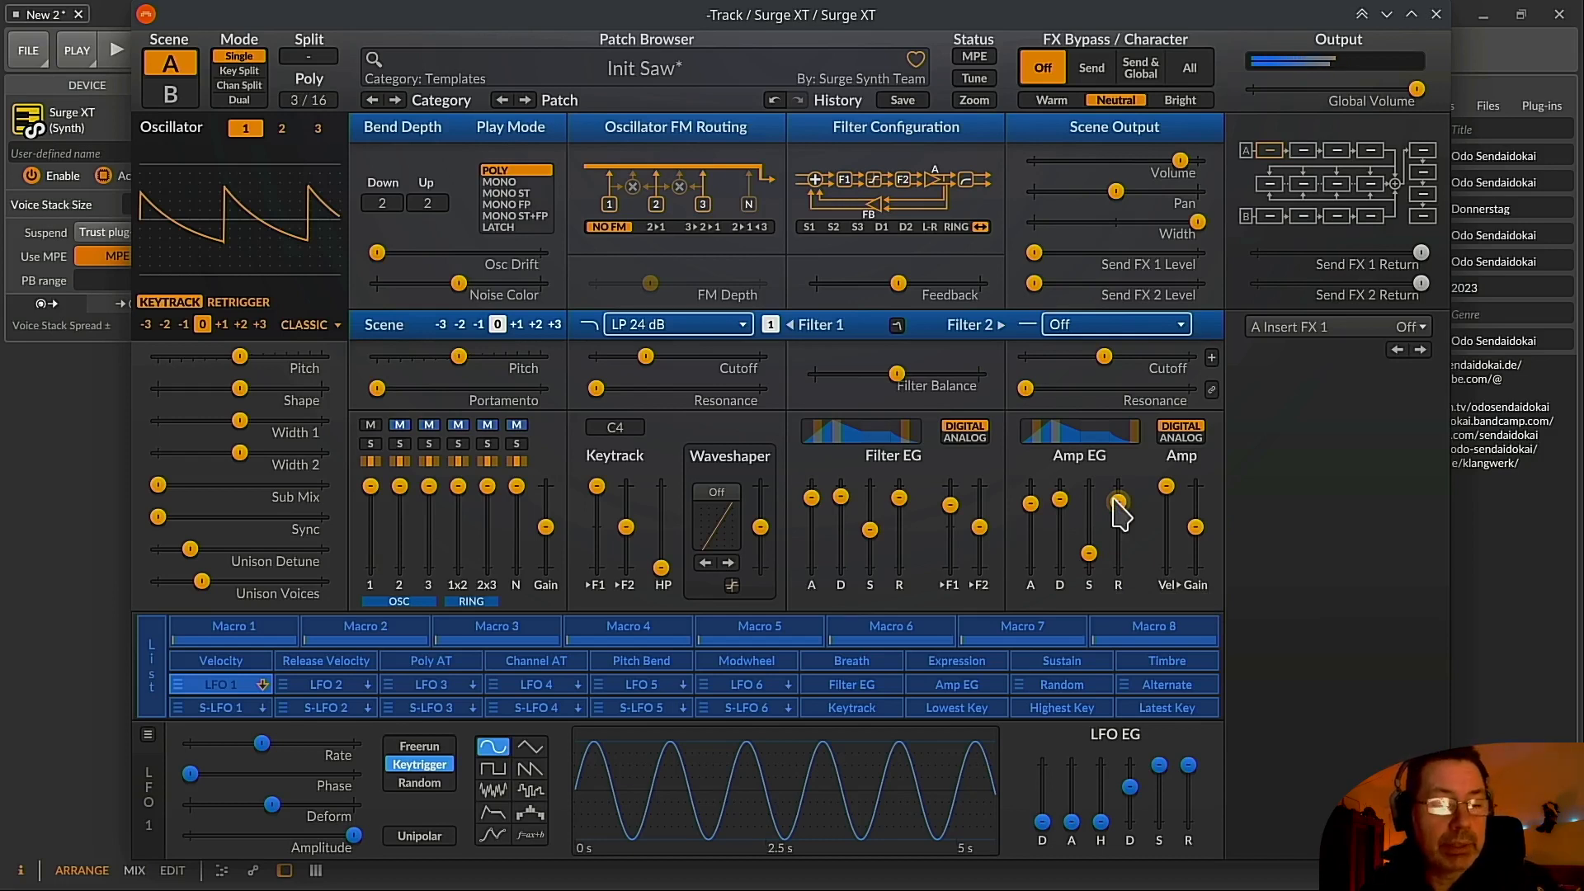
Lengthen the Amp EG release further and, after trying a very short Filter EG release, set the latter to about 11.4 s
{"action": "left_click_drag", "start_coordinate": [1121, 499], "coordinate": [1121, 492]}
{"action": "left_click_drag", "start_coordinate": [897, 500], "coordinate": [899, 491]}
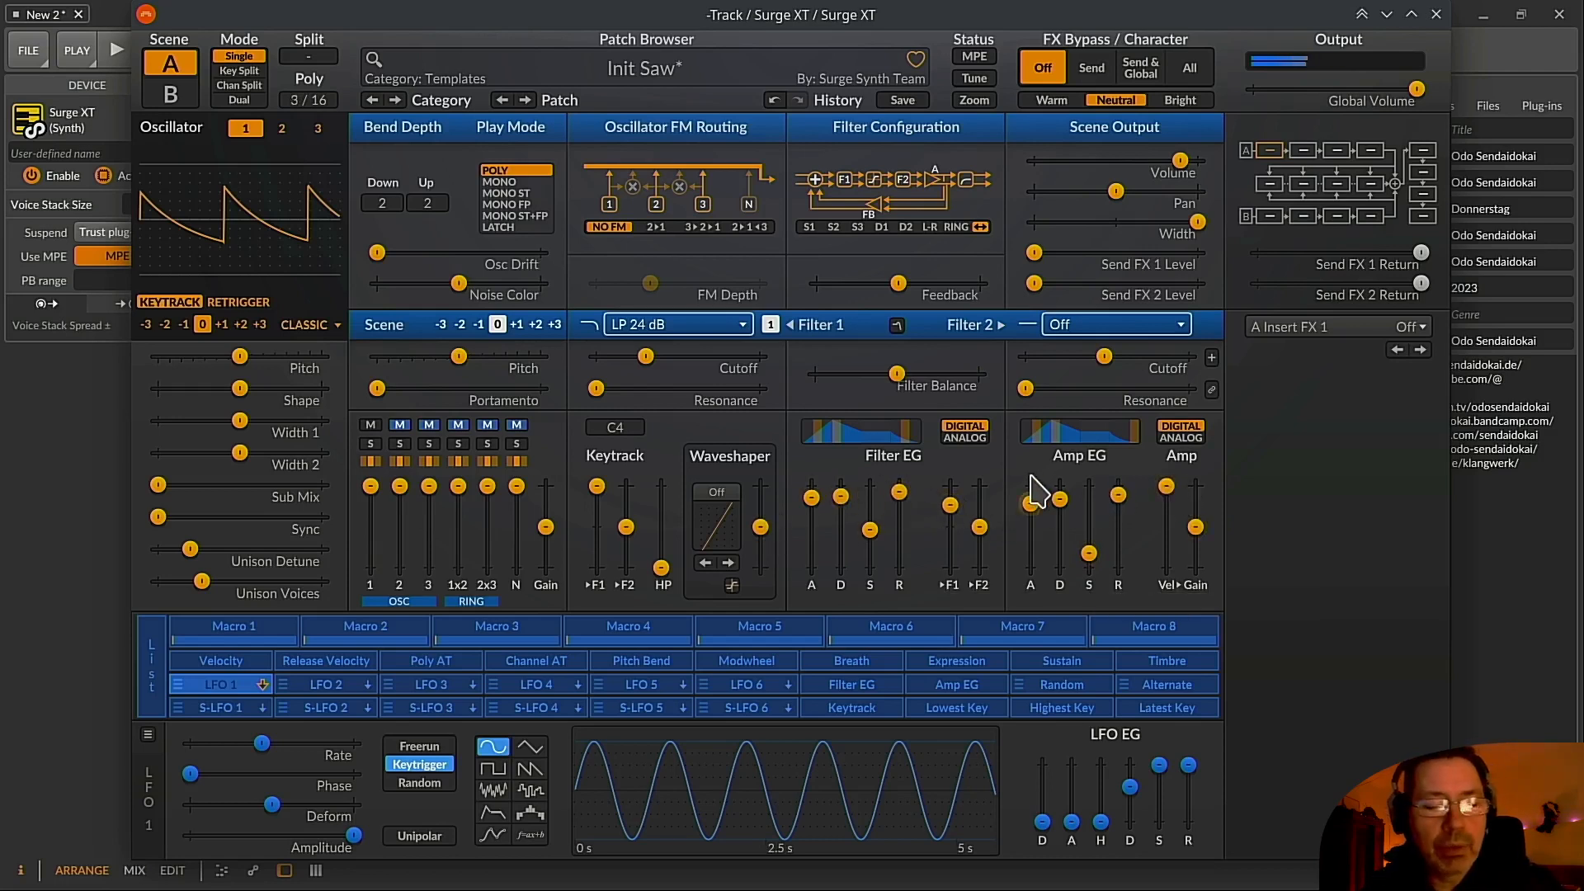
{"action": "mouse_move", "coordinate": [1030, 476]}
{"action": "left_click_drag", "start_coordinate": [899, 491], "coordinate": [899, 557]}
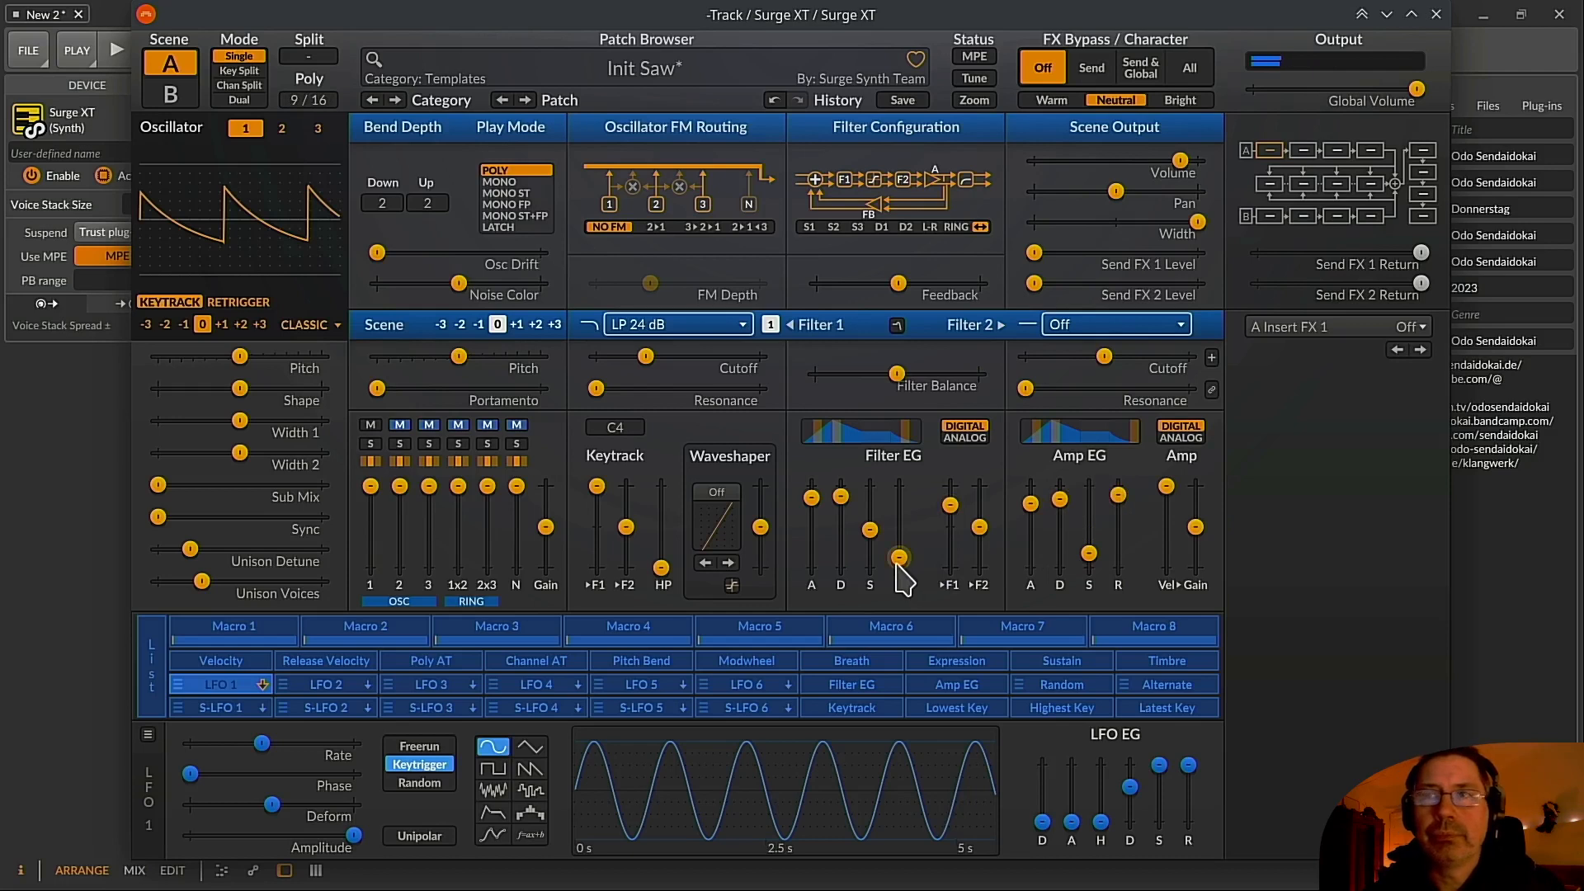
{"action": "left_click_drag", "start_coordinate": [898, 564], "coordinate": [896, 494]}
{"action": "mouse_move", "coordinate": [895, 494]}
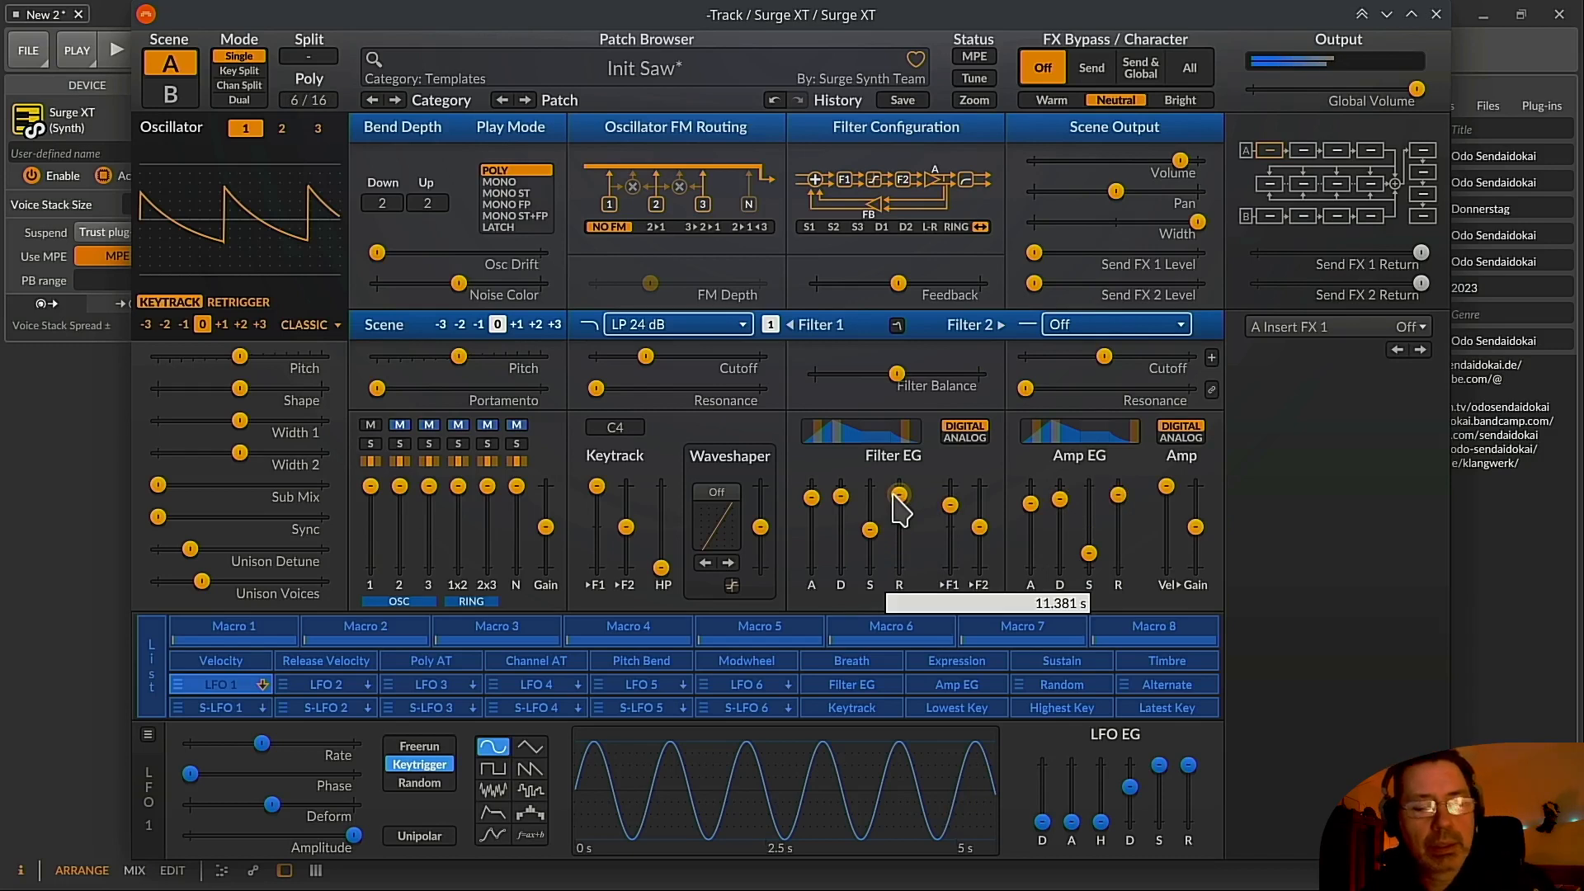